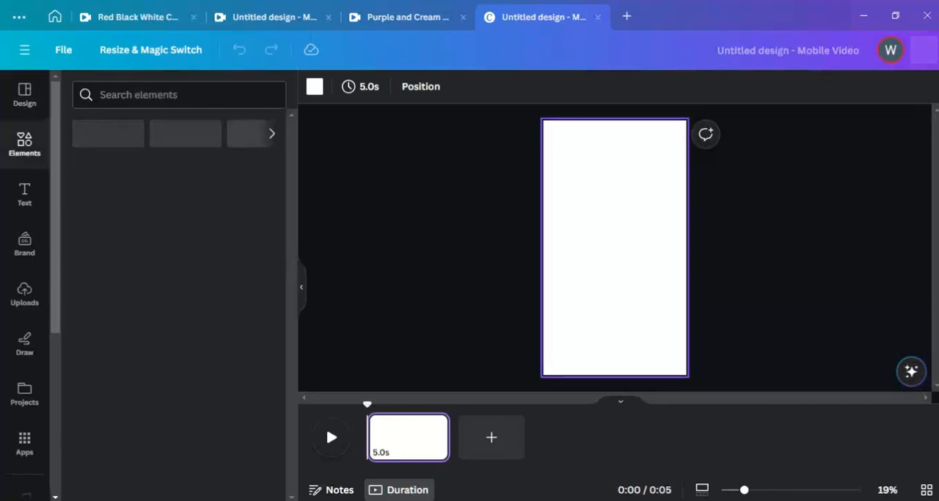
Add seven blank pages to the mobile video's timeline
click(491, 438)
click(585, 438)
click(679, 437)
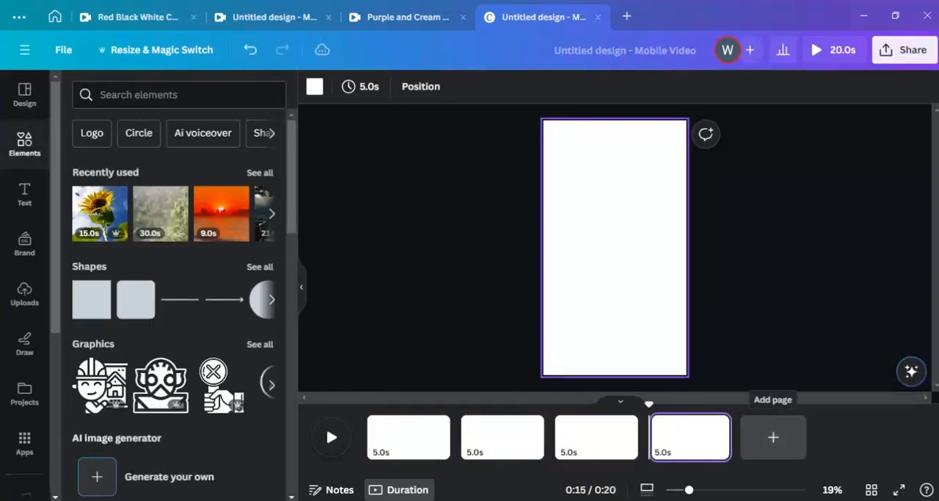
click(772, 437)
click(867, 437)
click(902, 437)
click(903, 437)
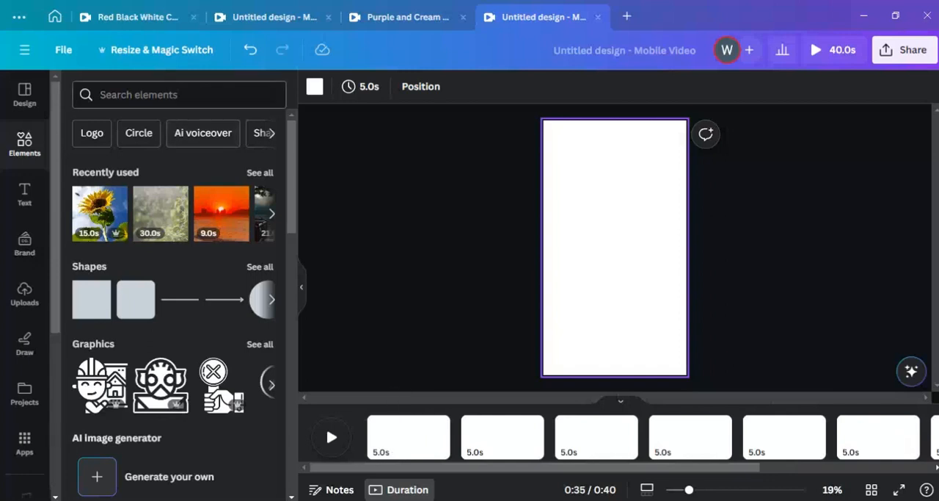
click(176, 95)
text(Back)
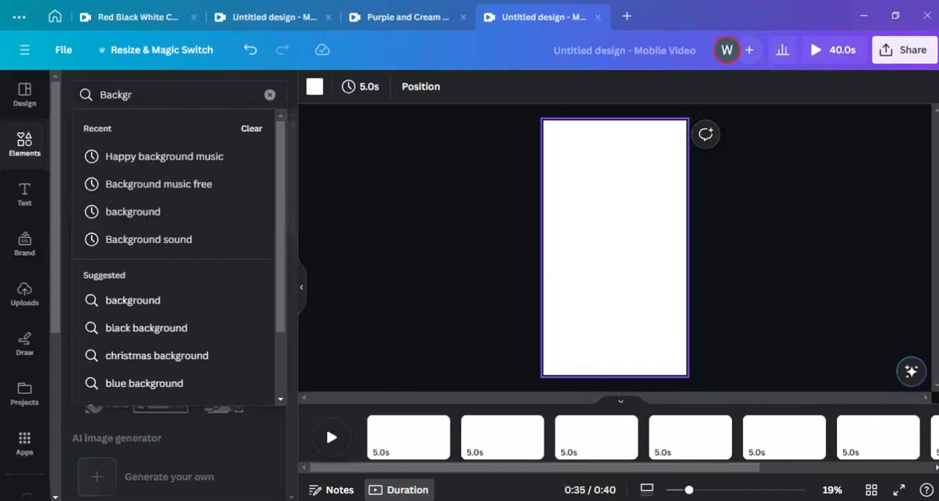
text(gr)
key(BackSpace)
key(BackSpace)
key(BackSpace)
key(BackSpace)
key(BackSpace)
key(BackSpace)
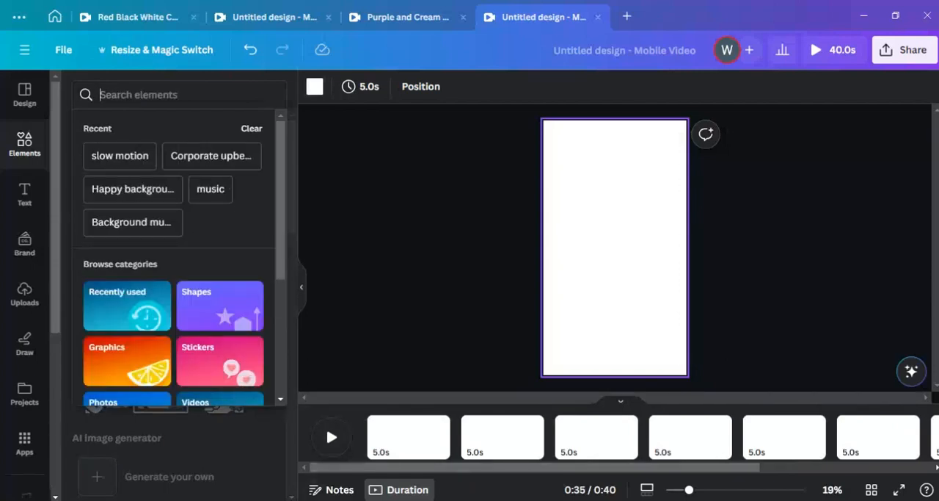
Switch to ChatGPT and copy the seventh quote, which begins "Love is the key that unlocks joy"
click(314, 500)
click(389, 449)
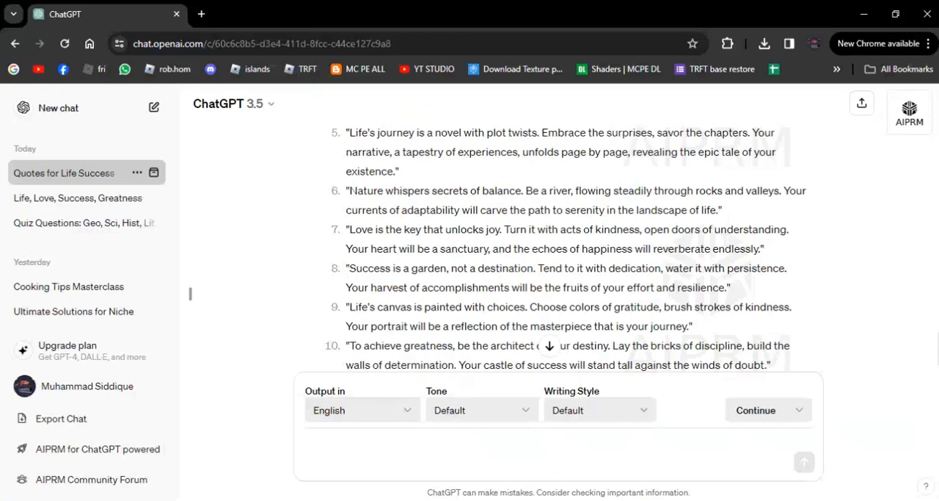
drag(764, 249, 355, 229)
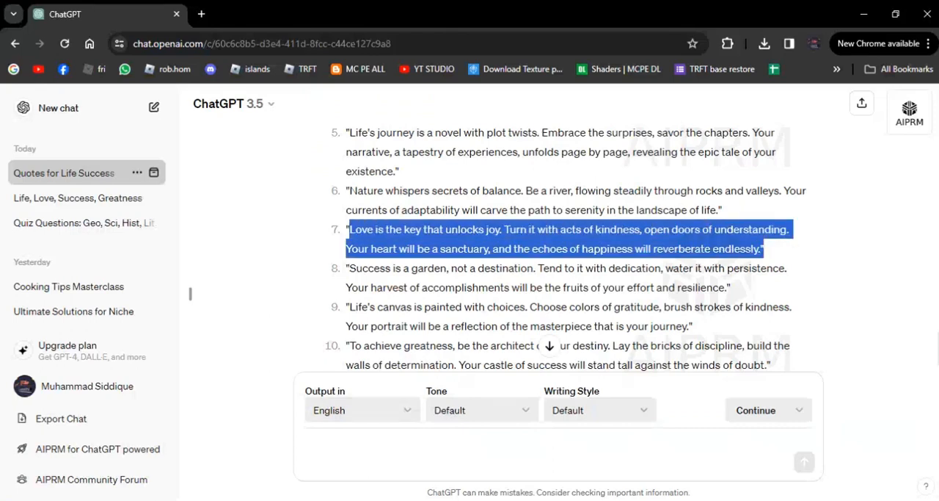
Switch back to Canva, search the elements for Love and filter the results to vertical videos
click(598, 499)
click(169, 94)
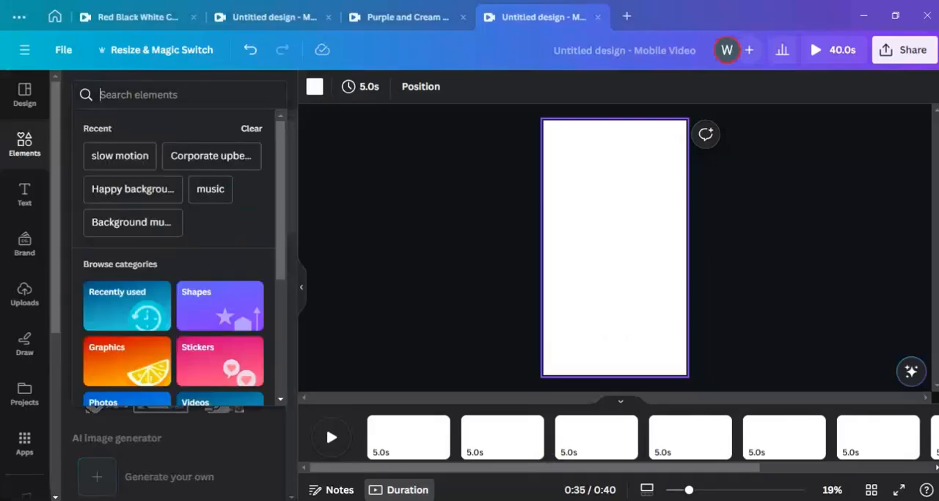
text(Love)
key(Return)
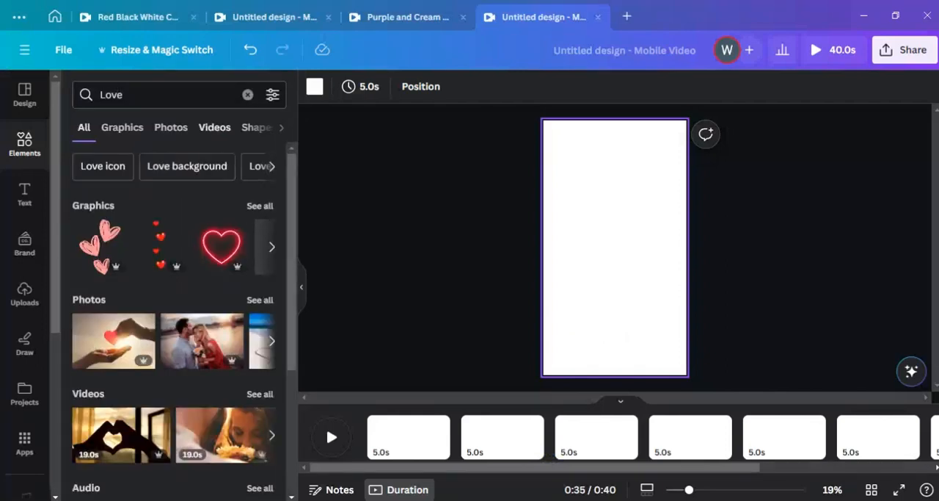
click(215, 128)
click(273, 95)
click(99, 300)
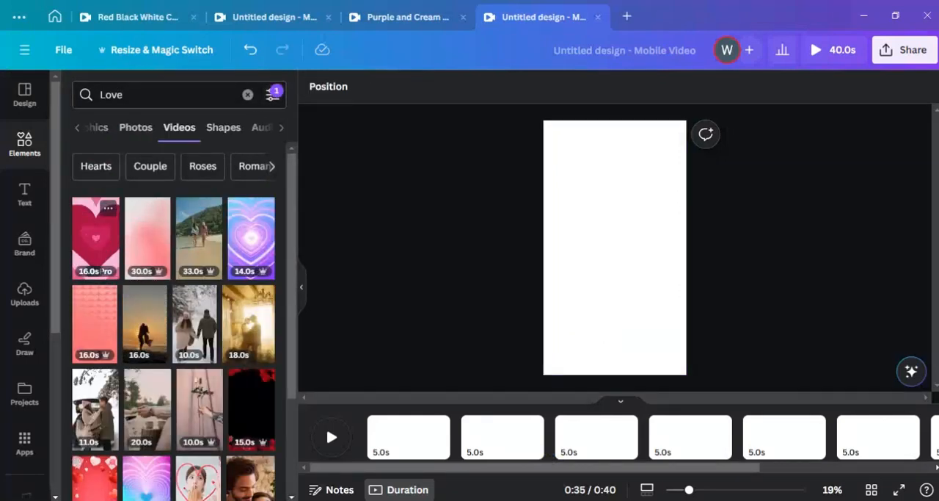
Place the purple hearts video on the first page and the couple silhouette video on the second, each trimmed to 6.0 seconds
click(251, 236)
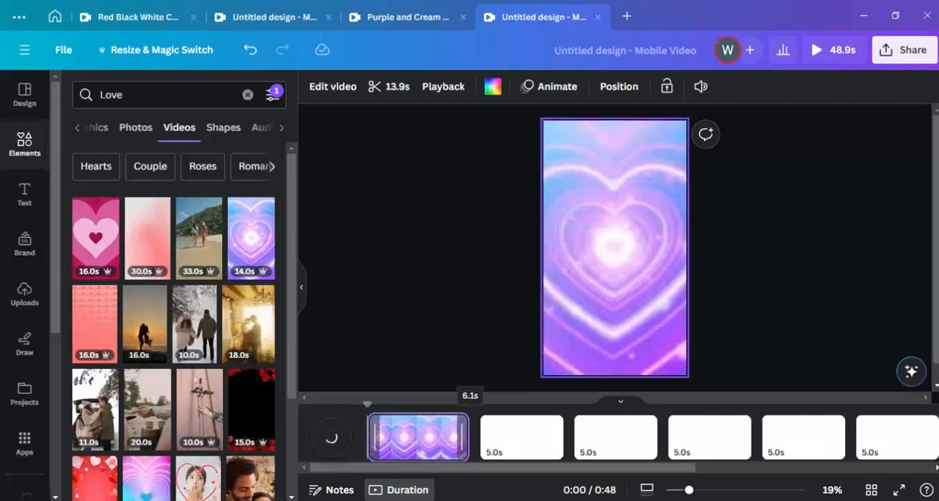
drag(145, 324, 511, 444)
drag(744, 437, 571, 438)
Place the Eiffel Tower video with pink balloons on the fourth page and trim it to 6.0 seconds
scroll(176, 330, down, 3)
drag(151, 451, 714, 438)
scroll(176, 330, down, 5)
Replace the element search with Nature and filter the results to vertical media
click(248, 95)
text(Nature)
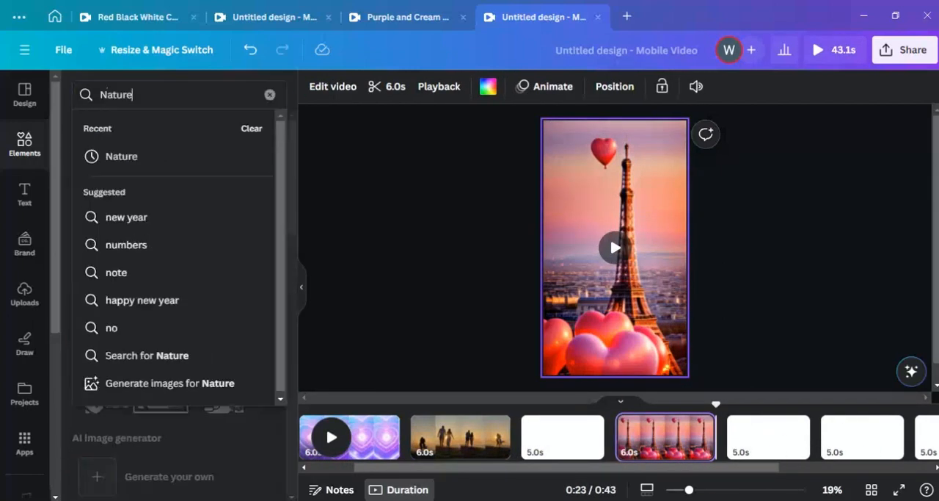
key(Return)
scroll(225, 229, down, 5)
click(273, 95)
Place the orange sunset video on the fifth page and the ocean sunset video on the third, each trimmed to 6.0 seconds
drag(99, 371, 767, 439)
drag(663, 437, 461, 437)
click(273, 371)
click(75, 370)
drag(661, 467, 504, 467)
drag(222, 371, 442, 437)
click(592, 438)
right_click(570, 437)
click(624, 378)
key(Delete)
click(469, 438)
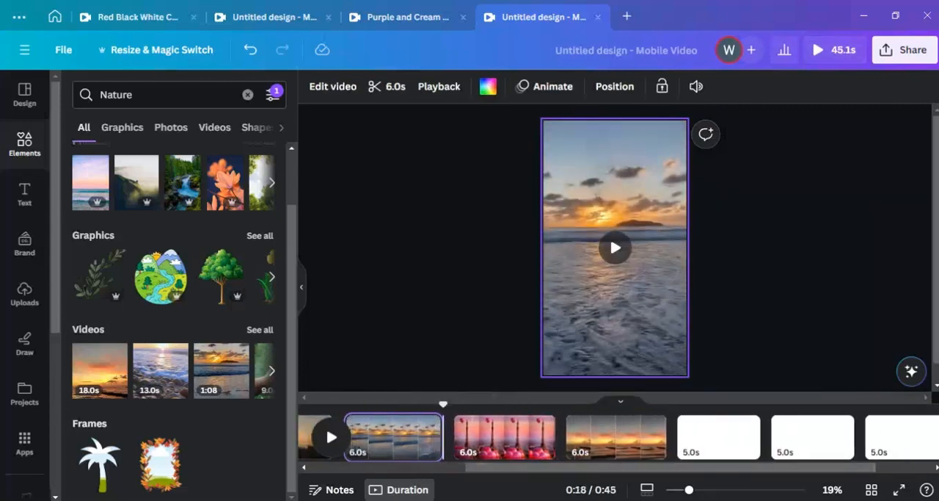
Place the nature video of grass stalks at sunset on the sixth page and trim it to 6.1 seconds
drag(661, 467, 719, 467)
click(272, 371)
click(260, 330)
scroll(176, 330, down, 6)
drag(251, 220, 631, 437)
drag(598, 467, 717, 467)
drag(829, 437, 430, 438)
Delete the two remaining blank pages from the end of the timeline
right_click(725, 437)
click(784, 312)
right_click(816, 436)
click(804, 313)
drag(682, 467, 550, 467)
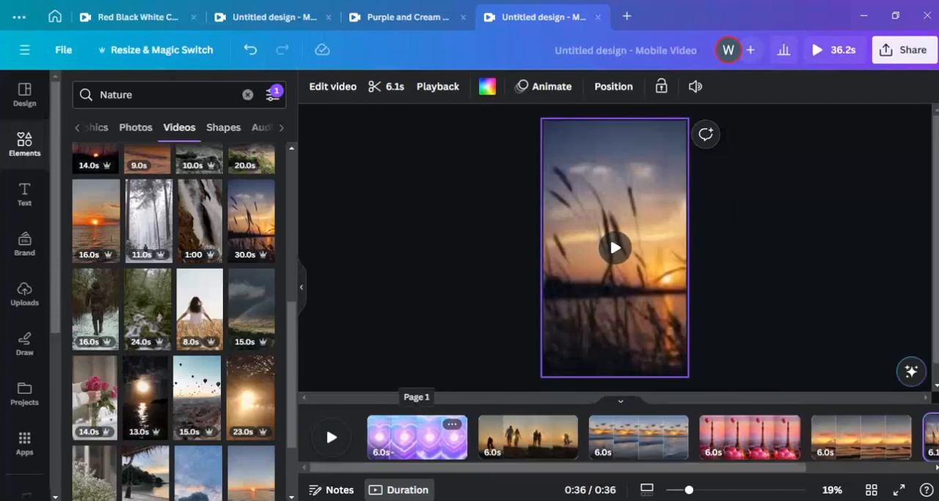
Switch to Chrome, open ElevenLabs in a new tab and go to its Speech Synthesis page
mouse_move(316, 500)
click(390, 449)
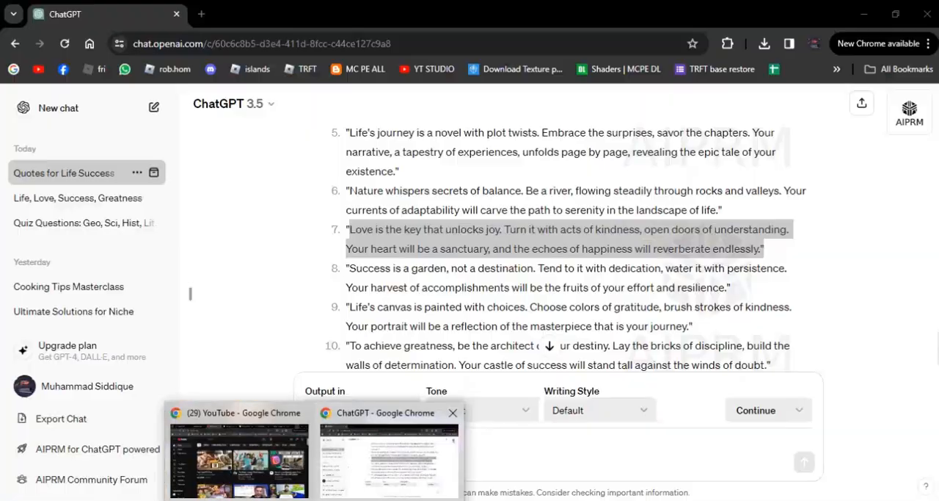
key(ctrl+t)
text(Elev)
key(Return)
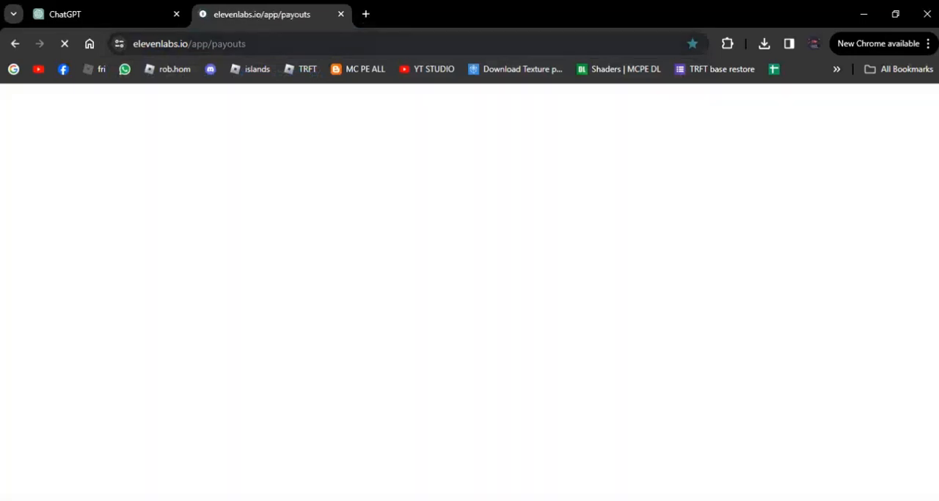
click(331, 44)
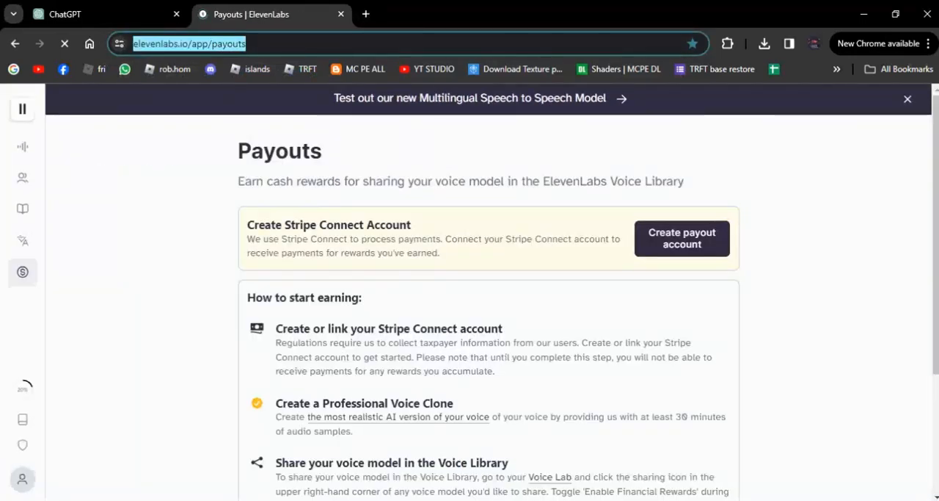
click(57, 146)
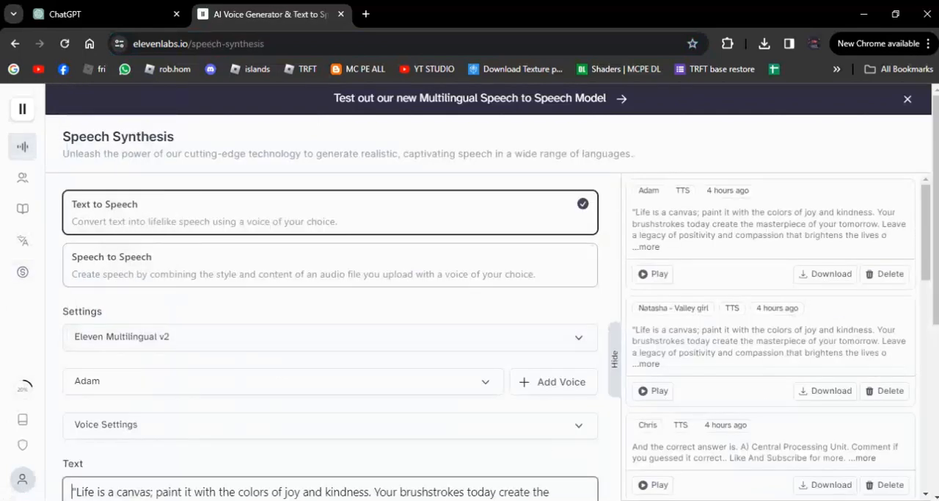
Choose Natasha - Valley girl as the text-to-speech voice
click(283, 381)
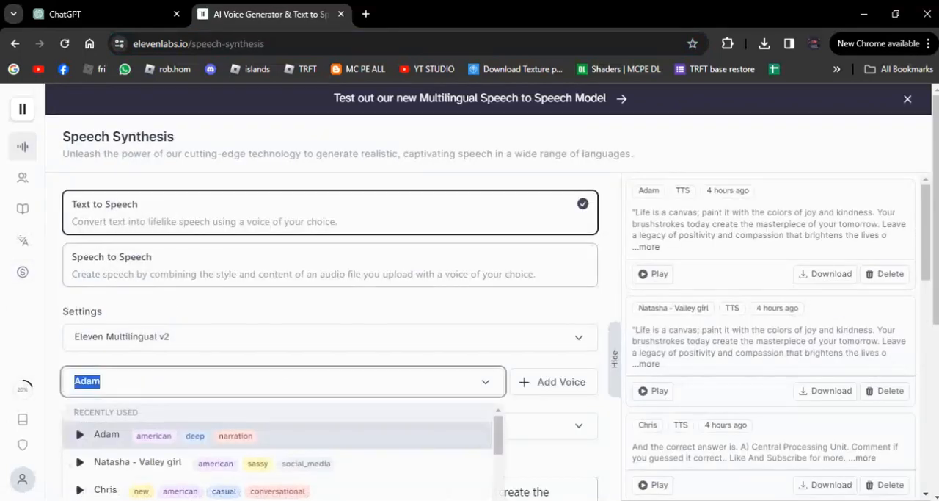
scroll(279, 451, down, 2)
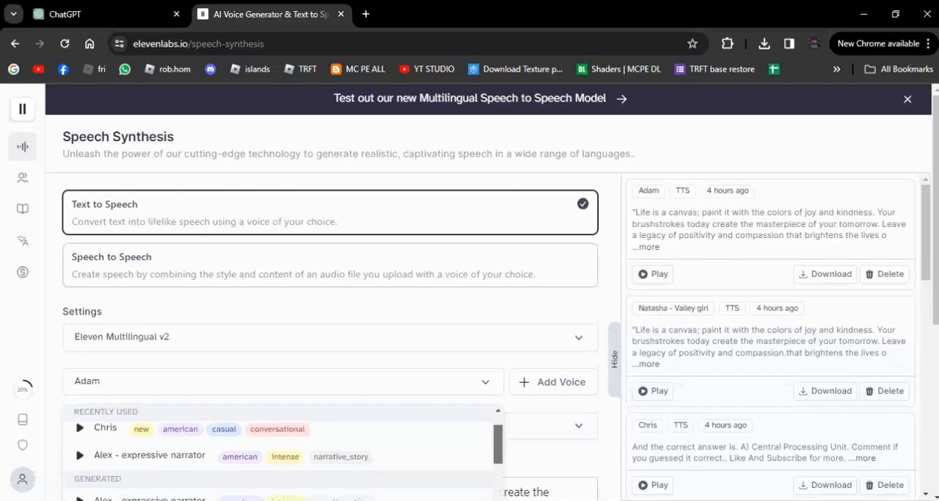
scroll(279, 451, up, 2)
scroll(492, 294, down, 3)
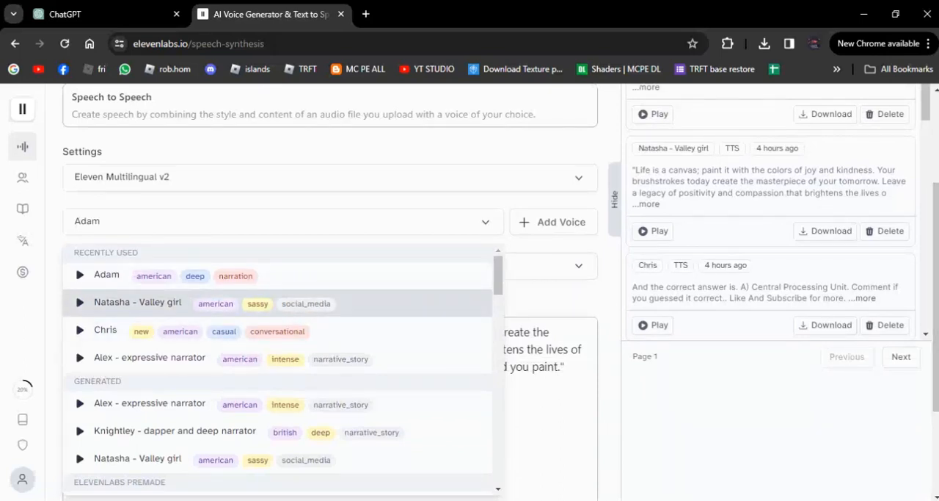
click(137, 301)
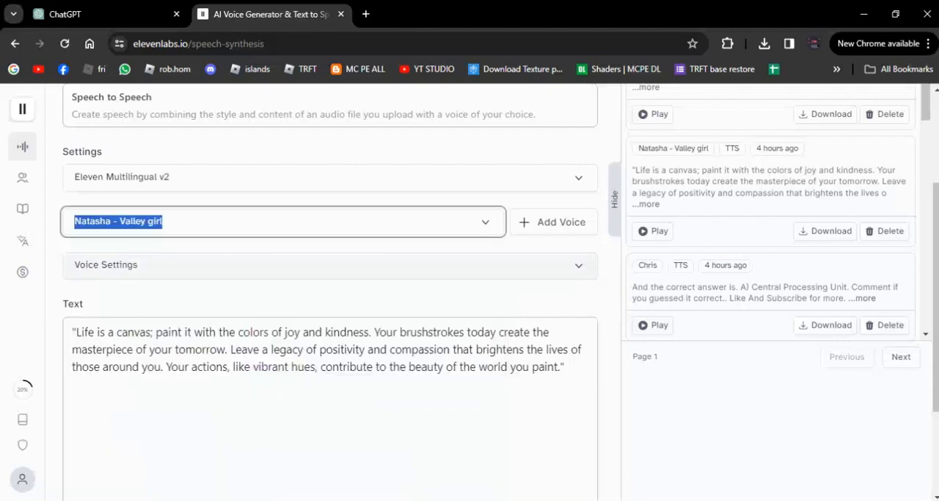
Replace the old speech text with the copied quote beginning "Love is the key that unlocks joy"
drag(571, 367, 105, 267)
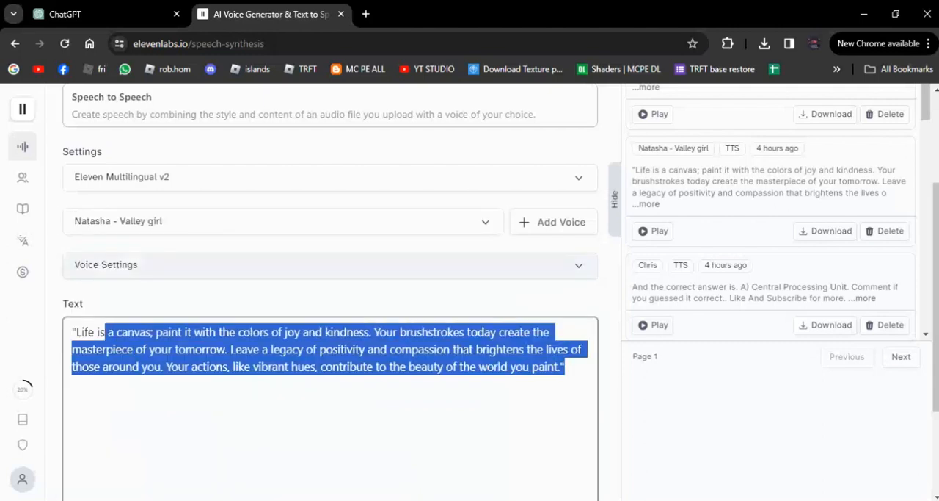
click(66, 304)
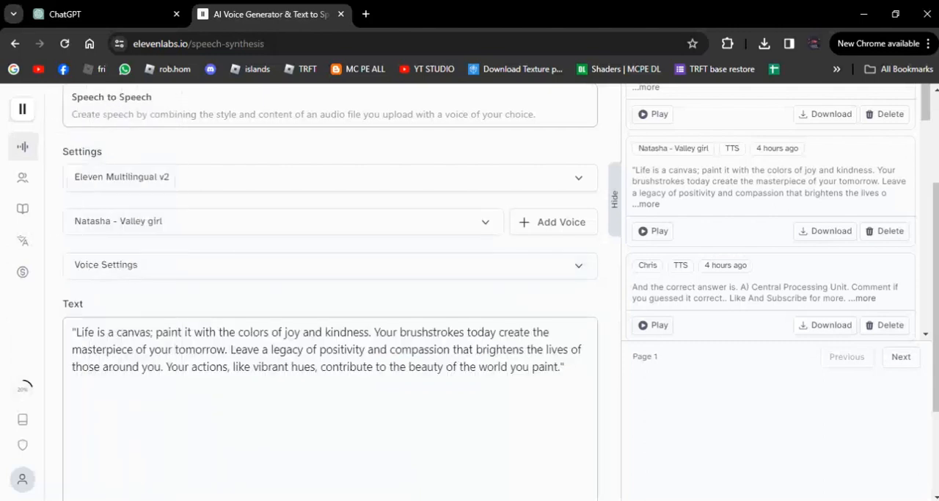
drag(565, 367, 34, 311)
key(BackSpace)
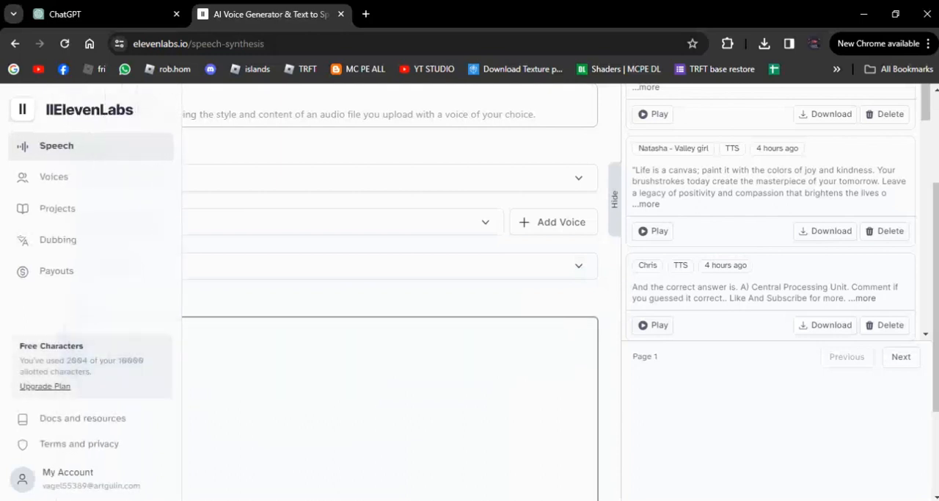
text("Love is the key that unlocks joy. Turn it with acts of kindness, open doors of understanding. Your heart will be a sanctuary, and the echoes of happiness will reverberate endlessly.")
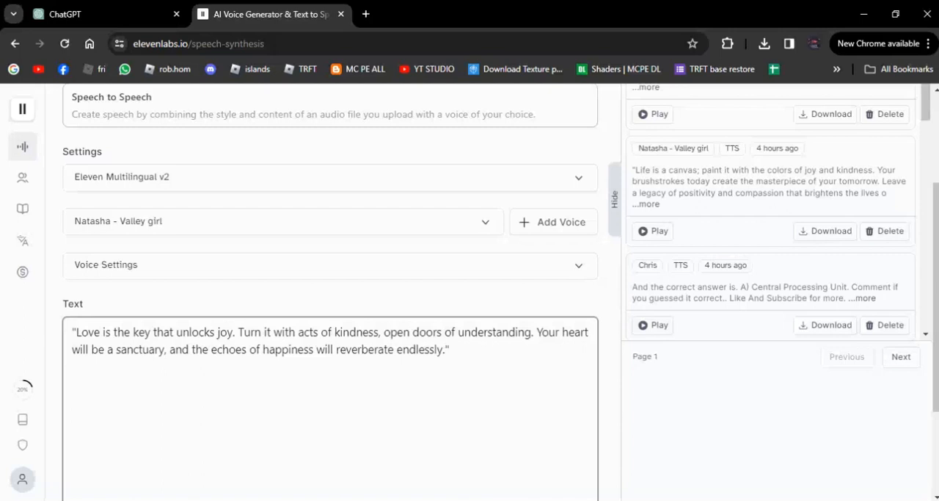
Generate the speech audio for the love quote with the Natasha - Valley girl voice
scroll(330, 352, down, 1)
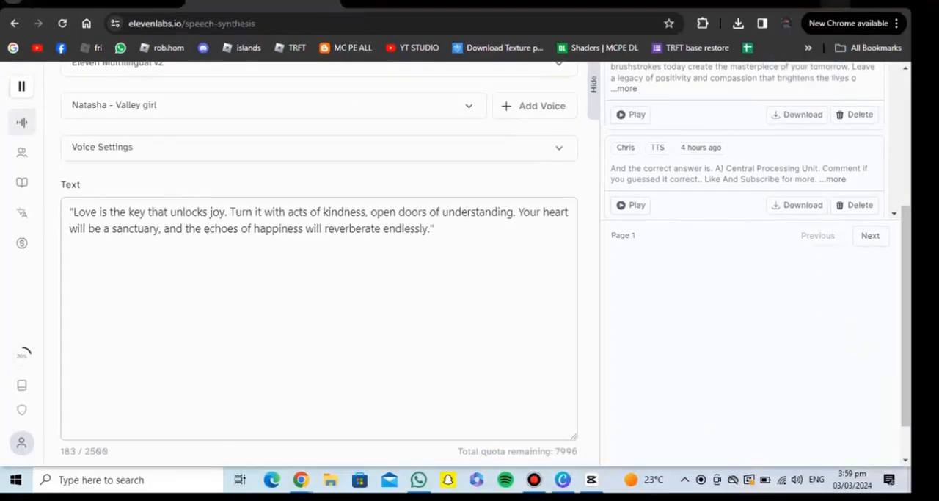
scroll(319, 330, down, 1)
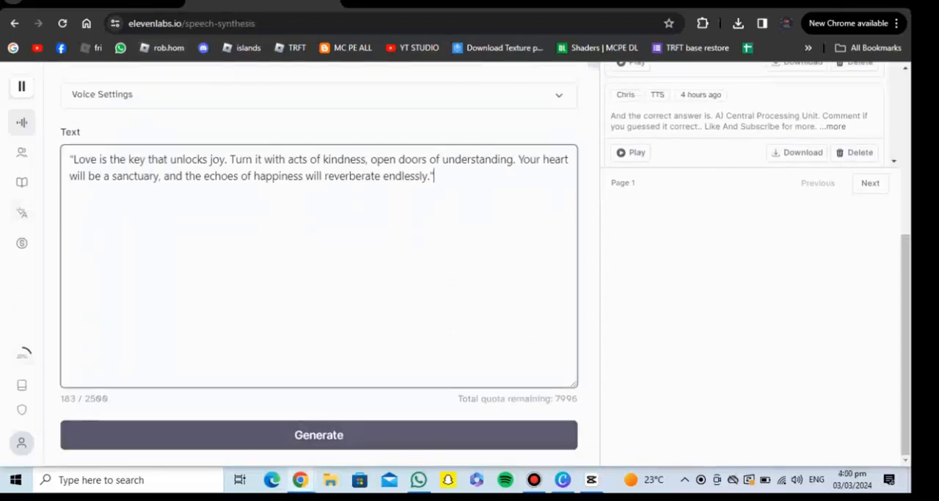
click(319, 435)
mouse_move(534, 480)
Preview the Adam and Chris voices, then regenerate the quote's speech with Chris and download the MP3
scroll(319, 257, up, 3)
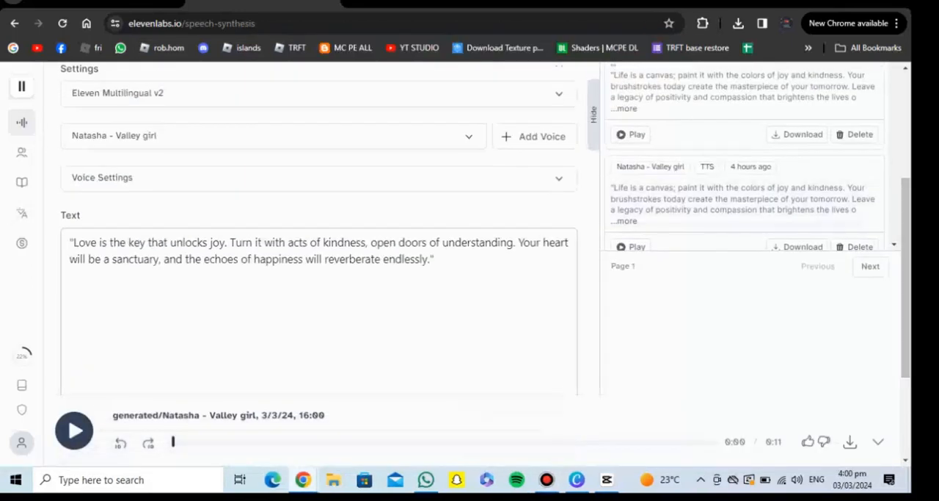
click(272, 135)
click(77, 213)
click(77, 240)
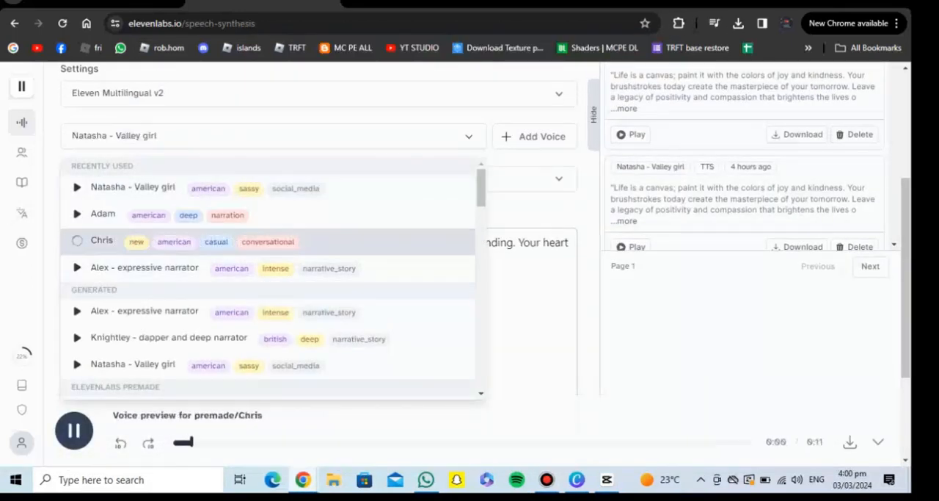
click(102, 241)
scroll(318, 316, down, 3)
click(319, 389)
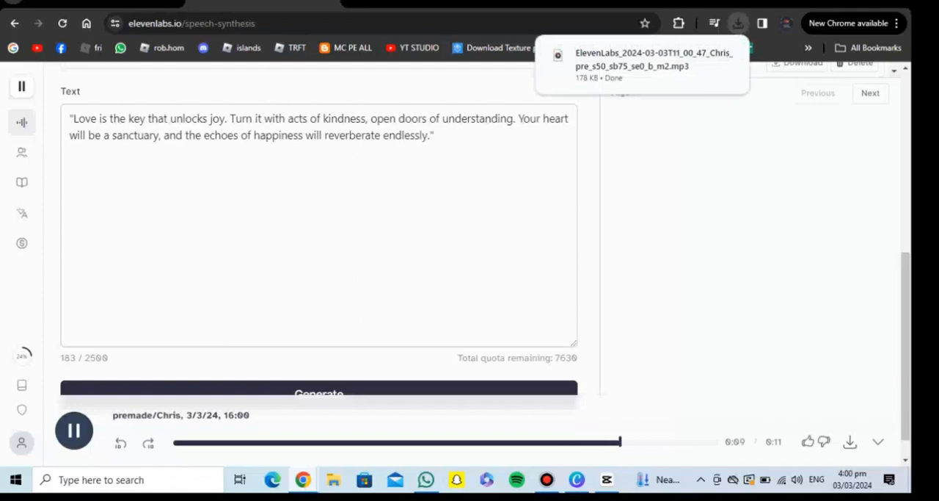
In Canva, trim the couple clip to 3.7 seconds and the ocean clip to 2.7 seconds, and delete the opening hearts page
mouse_move(606, 479)
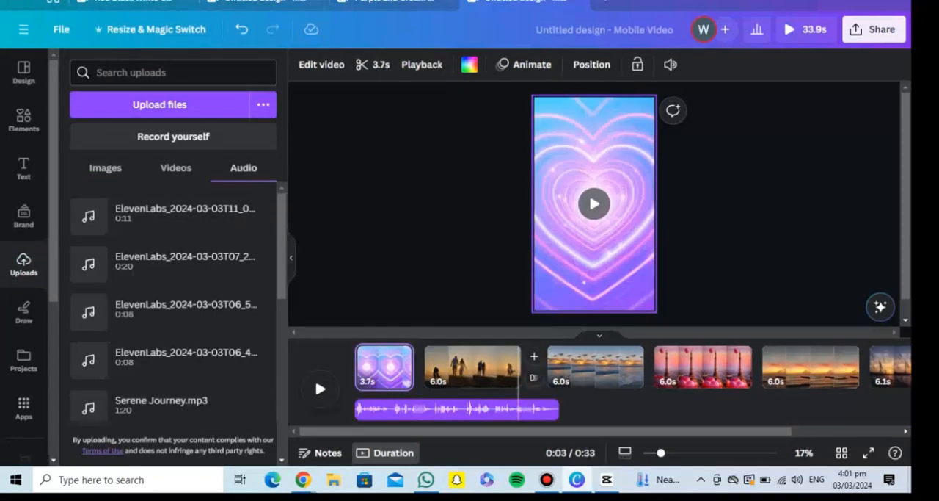
drag(517, 367, 479, 367)
drag(589, 367, 539, 370)
click(403, 367)
key(Delete)
Trim the Eiffel Tower clip to 3.8 seconds and the orange sunset clip after it to 1.7 seconds
click(525, 370)
click(600, 370)
drag(644, 370, 568, 370)
drag(593, 370, 606, 370)
Delete the final page with the grass stalks video and play the video from the start
click(383, 371)
click(693, 357)
click(734, 202)
click(320, 389)
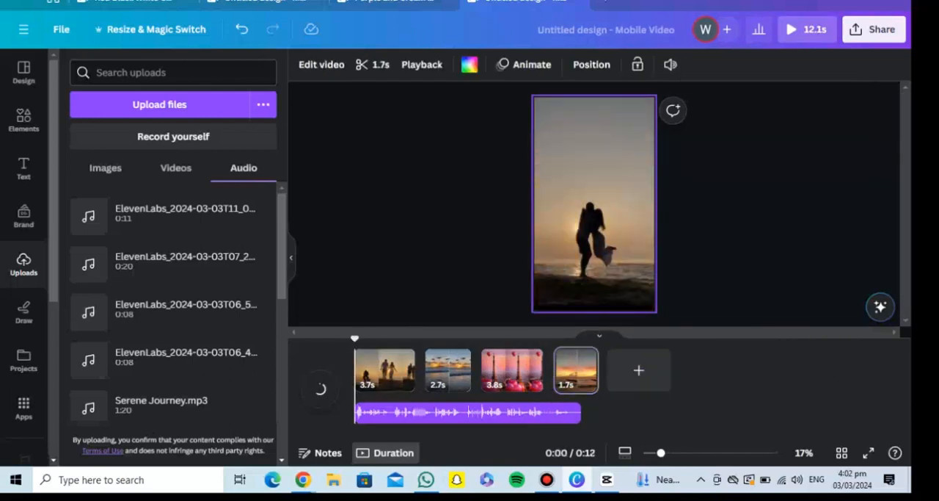
Mute the original sound of the video clips on the timeline
click(671, 64)
click(520, 370)
click(671, 65)
click(662, 103)
click(563, 370)
click(671, 65)
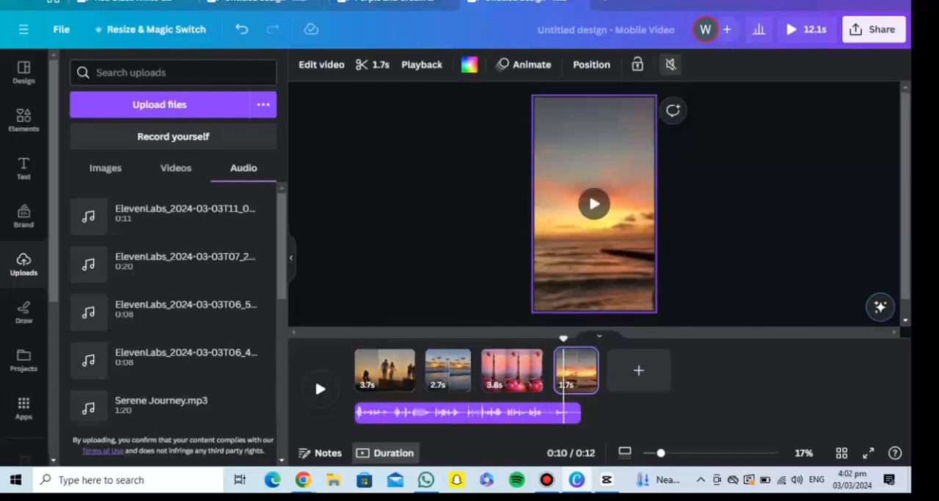
Set the opening couple clip to 2.5 seconds and the closing sunset clip to 2.6 seconds, and play the video
click(356, 371)
click(320, 389)
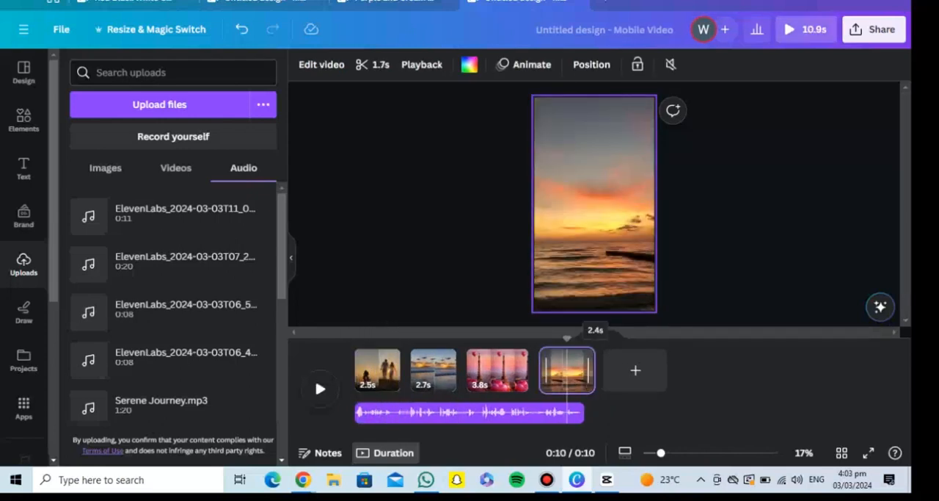
click(314, 376)
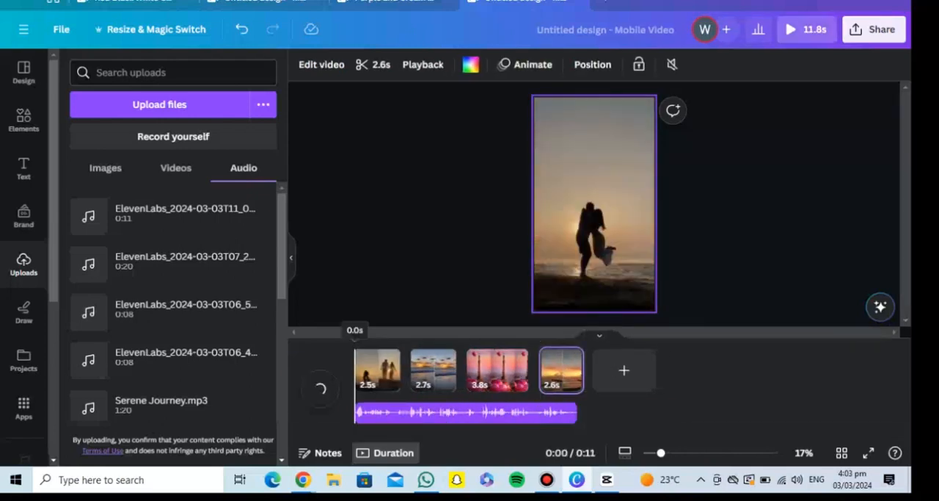
Add Dissolve transitions between all four clips, shortening the first transition's duration, and play the video
click(413, 380)
click(163, 125)
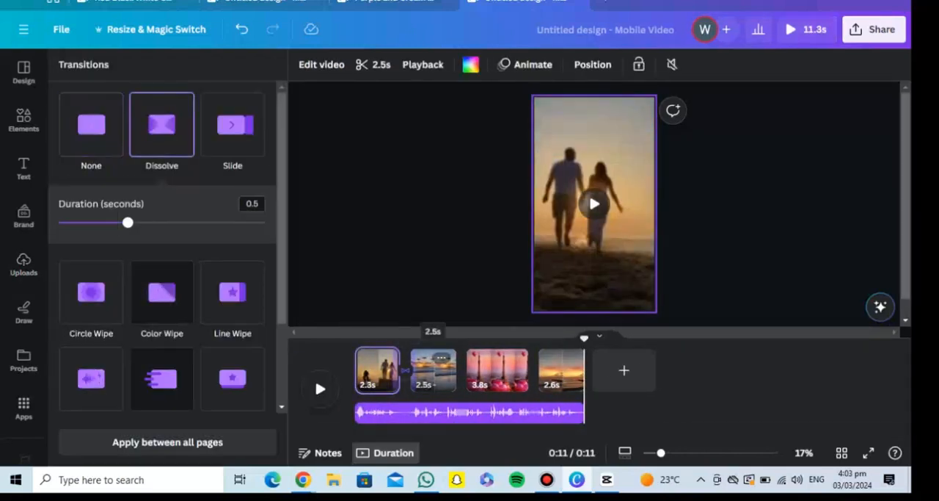
drag(127, 222, 76, 222)
click(468, 380)
click(162, 125)
click(540, 381)
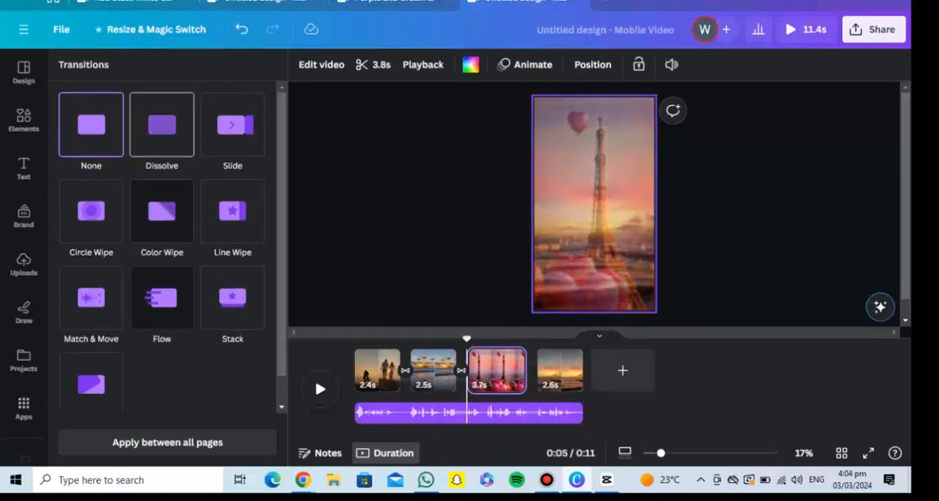
click(162, 124)
click(320, 388)
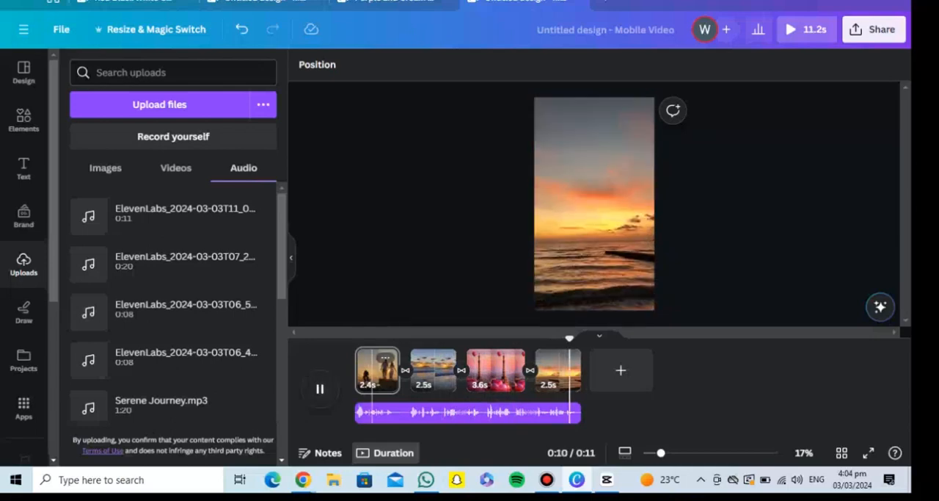
Move the opening couple clip to the end of the timeline and save the downloaded MP4 as 3Tiktok Motiv
drag(378, 370, 576, 370)
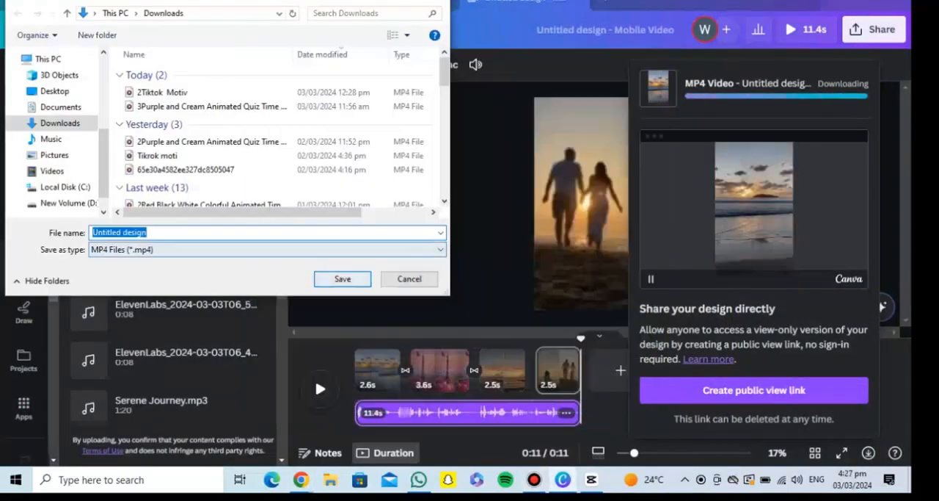
text(P)
key(Return)
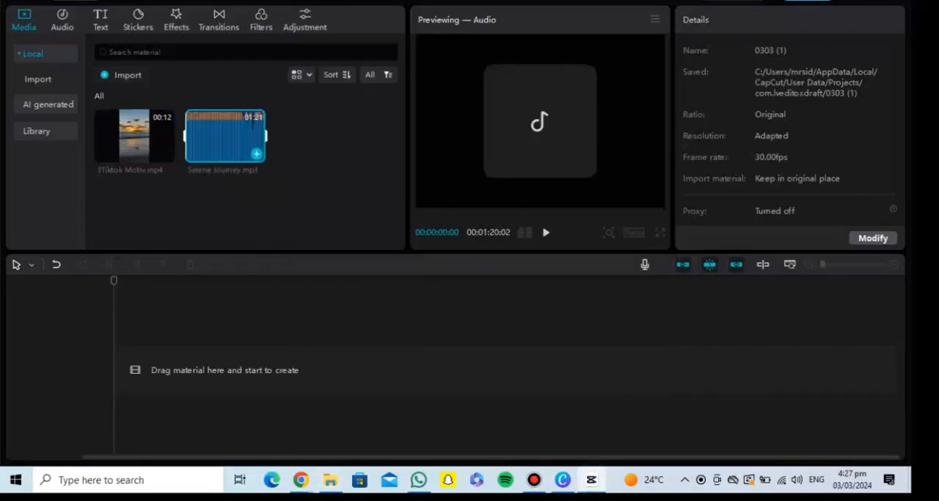
Switch to CapCut, add 3Tiktok Motiv.mp4 and Serene Journey.mp3 to the timeline, and play them together
click(165, 153)
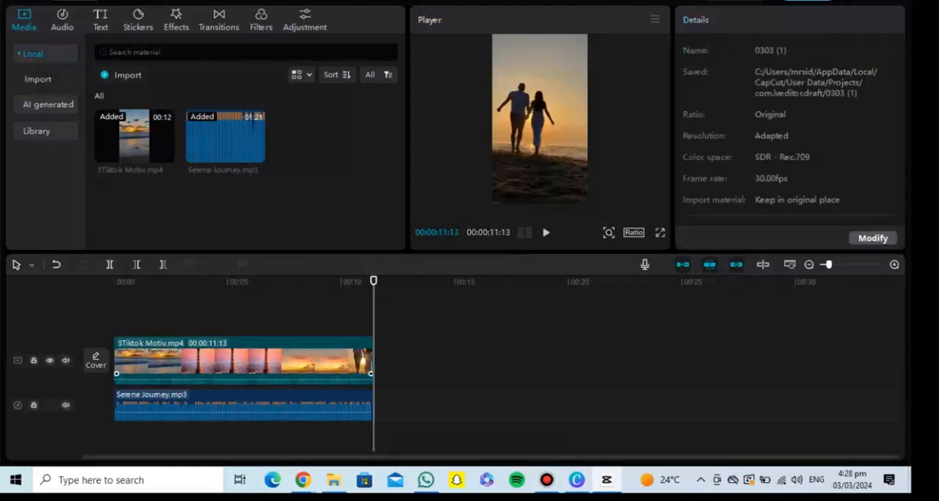
key(space)
key(space)
Cut the Serene Journey music to the video's length, set its volume to -32.6 dB, and play the result
right_click(285, 405)
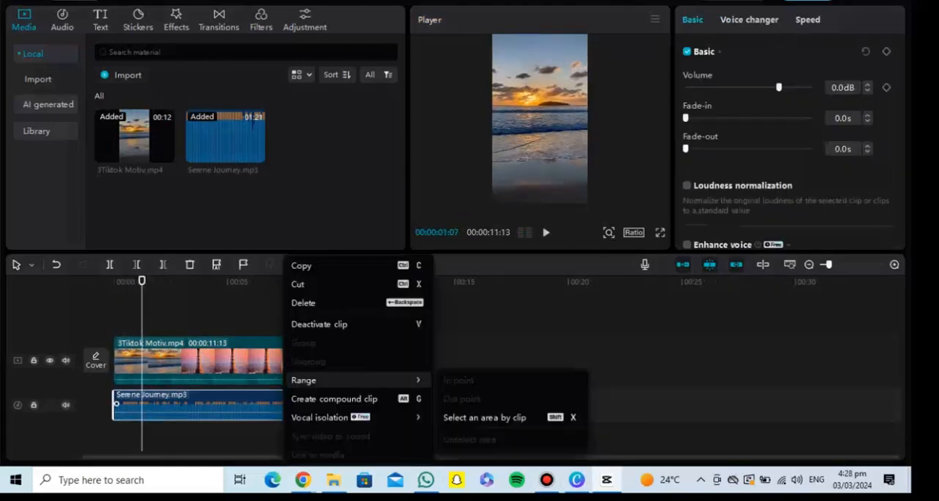
key(Escape)
drag(781, 87, 721, 88)
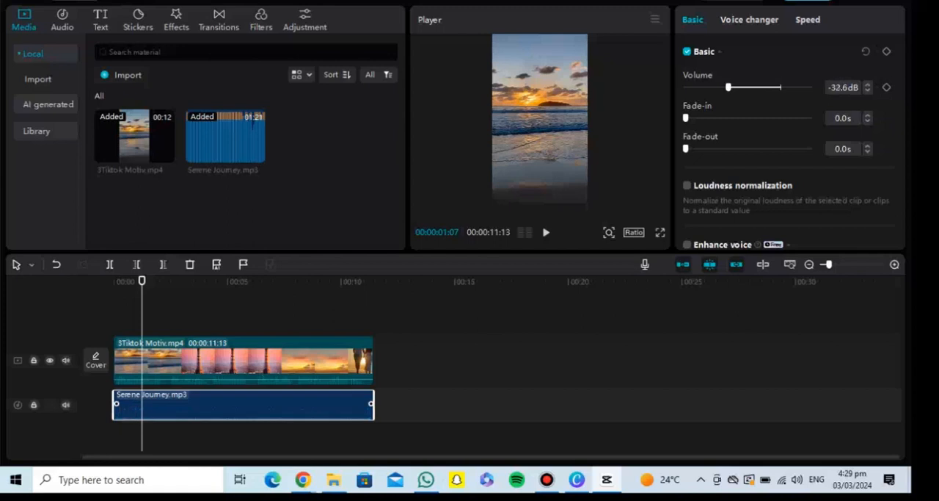
key(space)
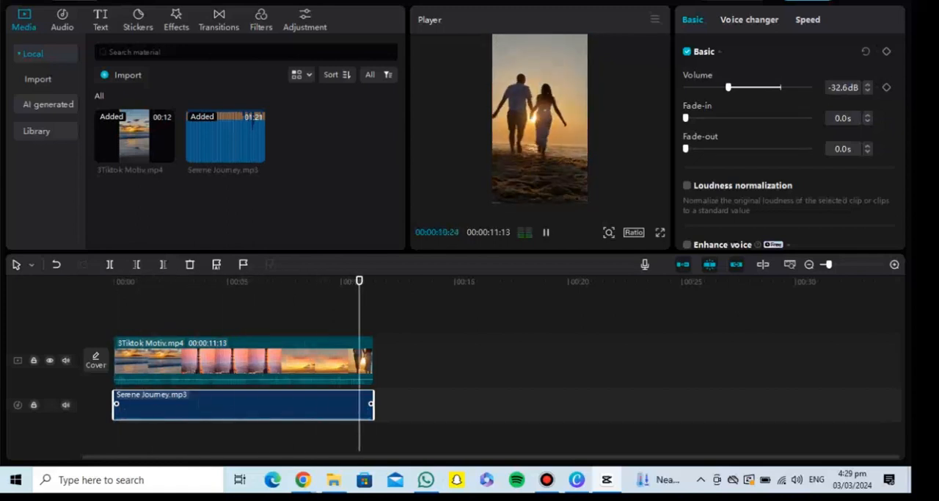
Trim the ends of the video and the music to 00:00:11:03, play the ending, and return to the start
drag(373, 361, 366, 362)
click(370, 405)
drag(373, 405, 367, 404)
click(348, 281)
key(space)
click(115, 282)
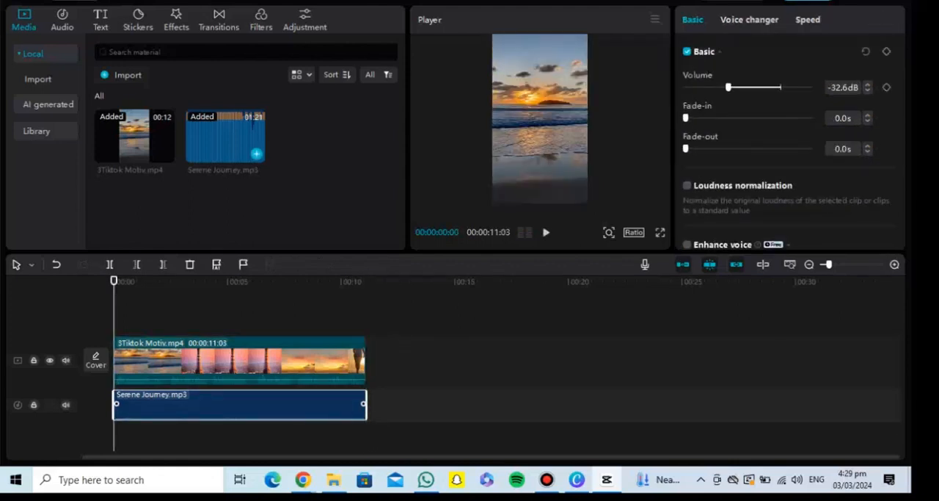
Generate English auto captions from the speech in the video clip
click(239, 361)
click(101, 19)
click(46, 183)
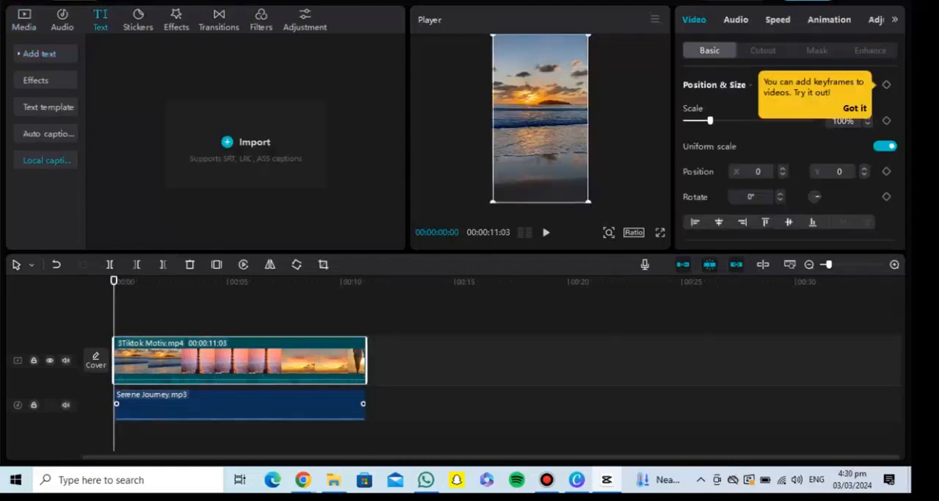
click(45, 135)
click(246, 210)
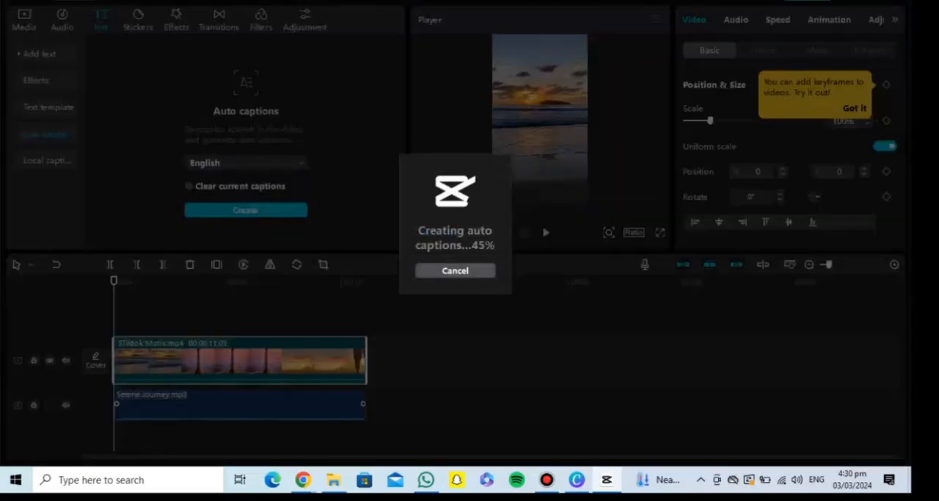
click(547, 479)
click(628, 42)
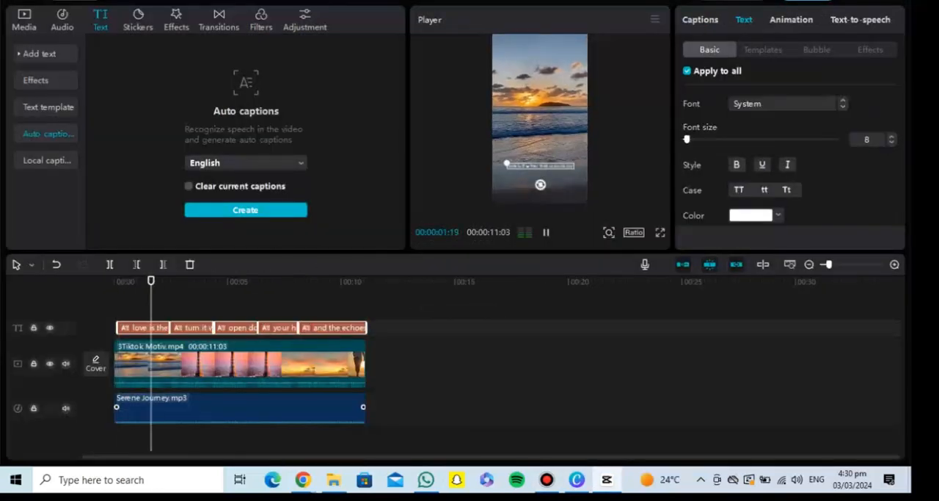
Move all captions to the middle of the frame and set them to font size 16 in title case
key(space)
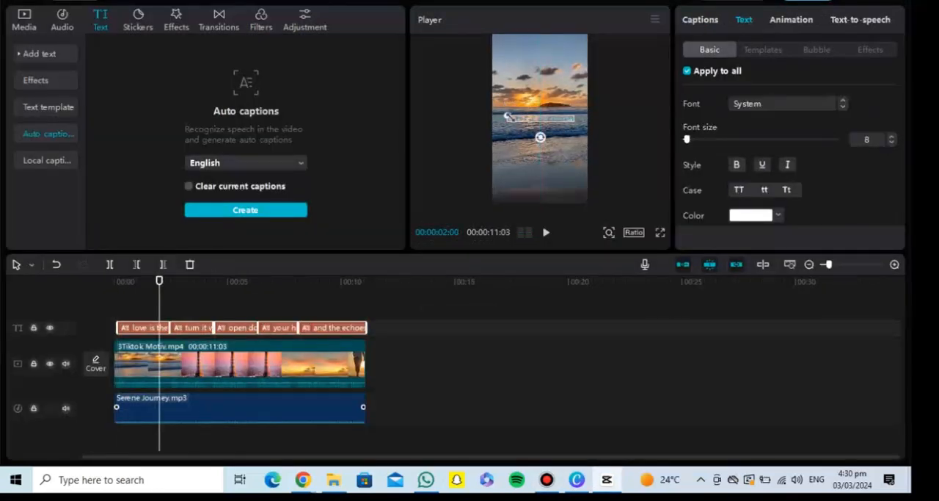
drag(687, 139, 691, 139)
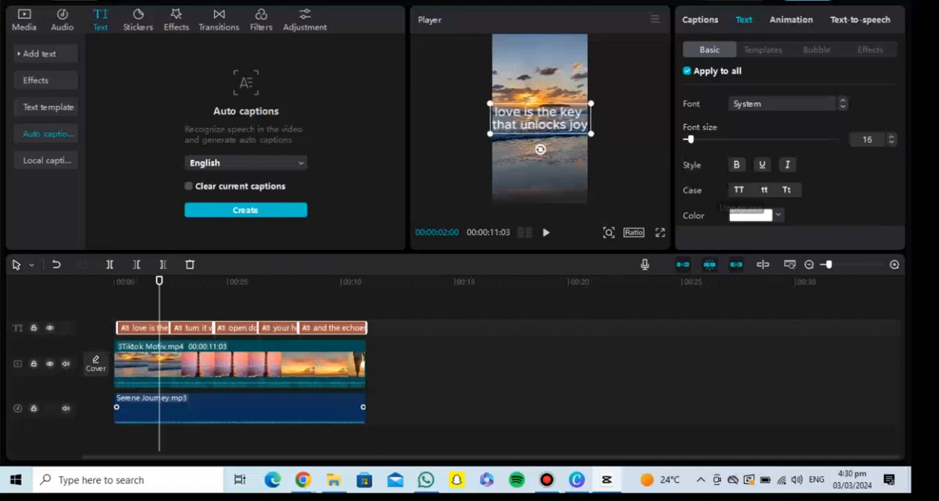
click(787, 190)
click(790, 104)
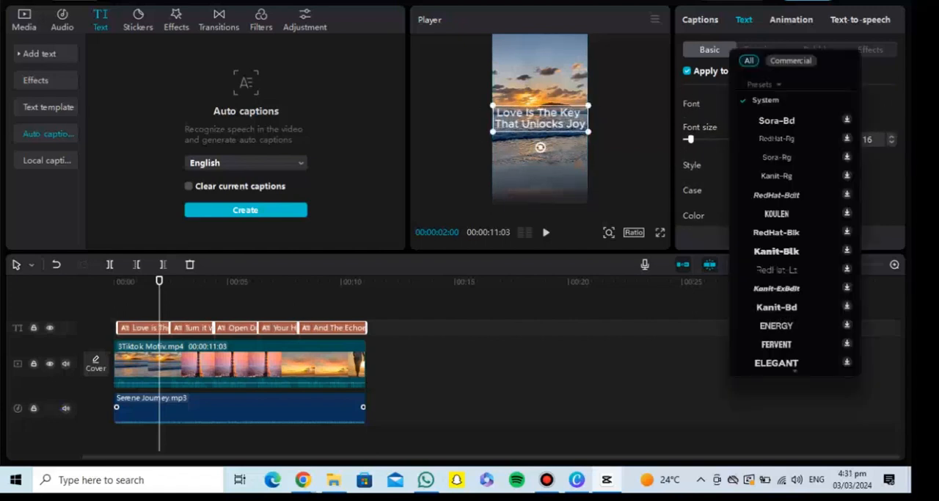
click(703, 189)
Apply the preset style with black letters and a white outline to all captions and make them italic
scroll(769, 169, down, 3)
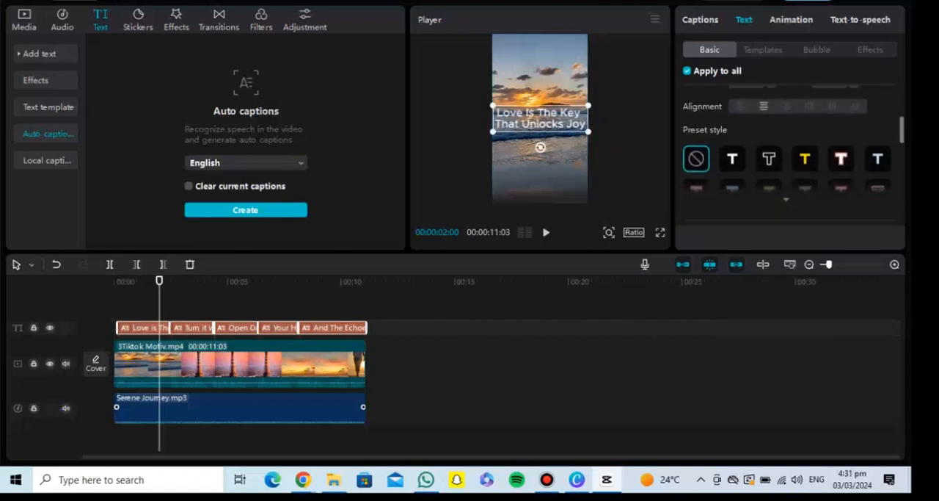
click(769, 158)
click(733, 158)
click(769, 159)
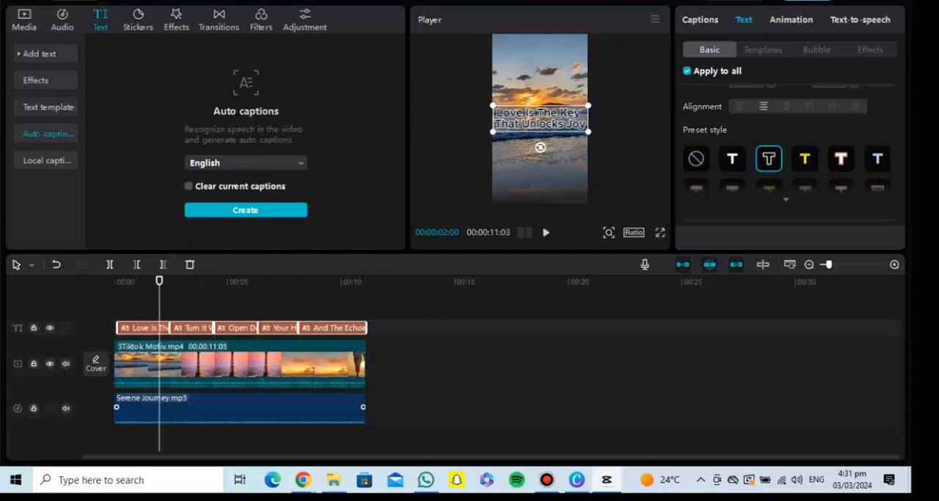
scroll(789, 147, down, 2)
scroll(789, 147, up, 5)
click(788, 165)
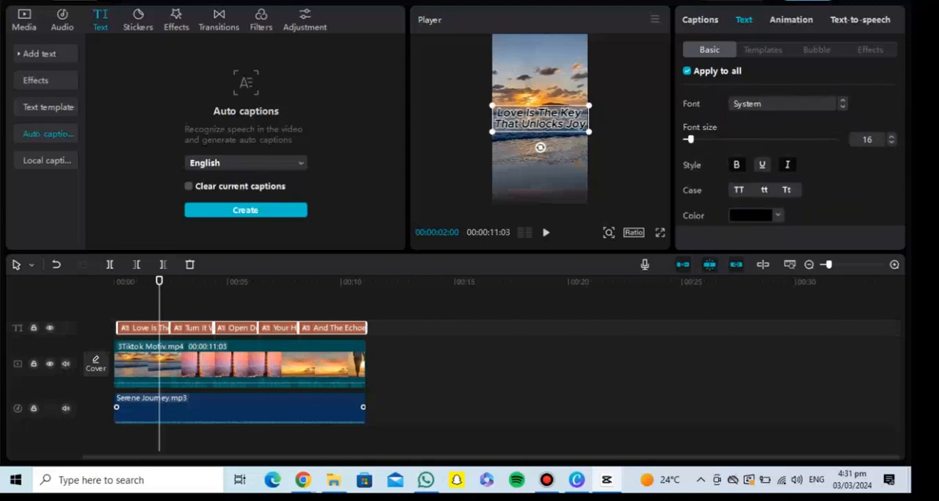
Check the wording of the captions one after another in the caption list and return to the start of the timeline
click(763, 50)
click(701, 20)
click(764, 116)
click(763, 148)
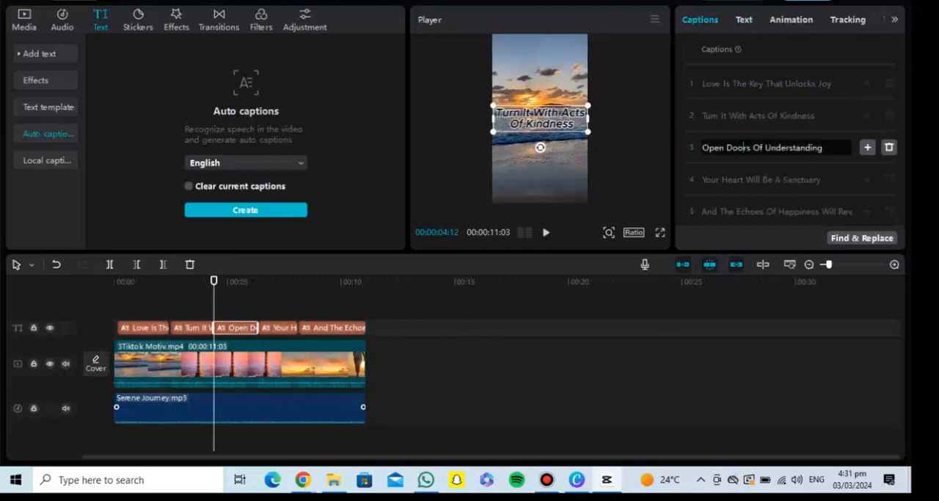
click(763, 180)
click(763, 211)
click(609, 374)
drag(298, 281, 113, 281)
click(144, 327)
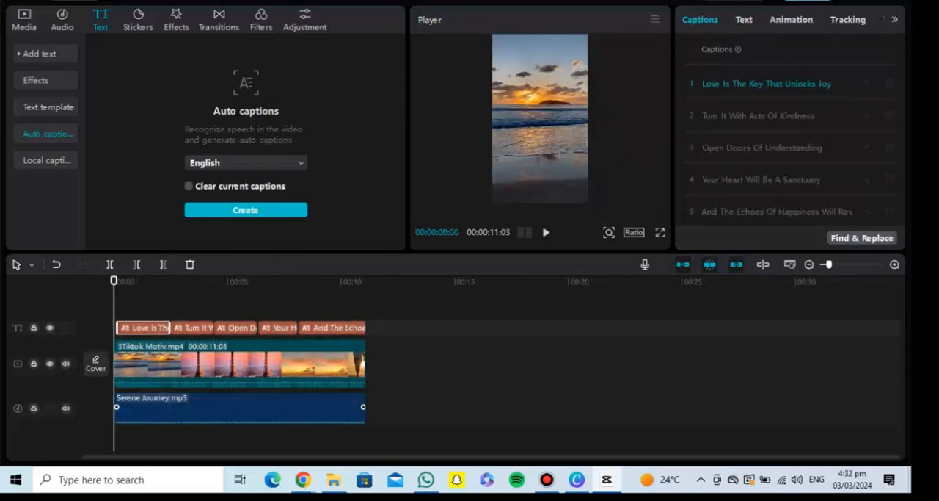
click(469, 367)
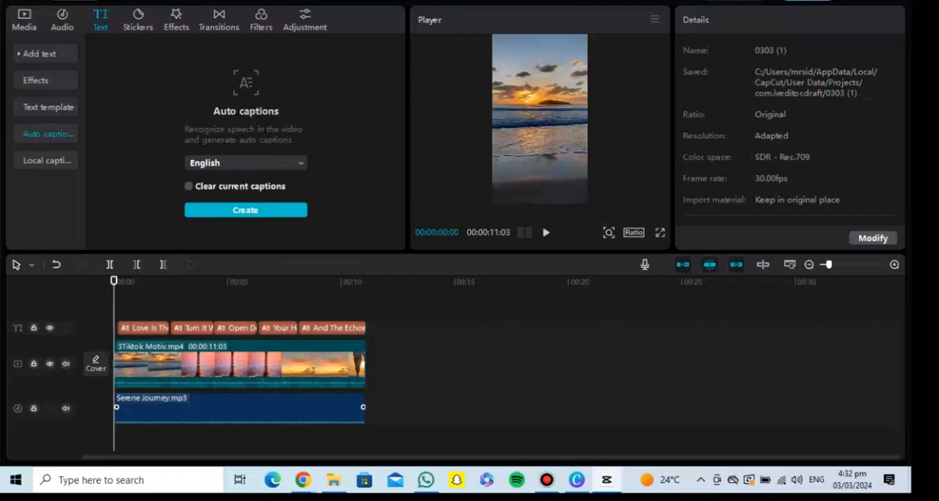
Adjust the video clip's colour to Temp -30, Hue -30 and Saturation 20
click(240, 364)
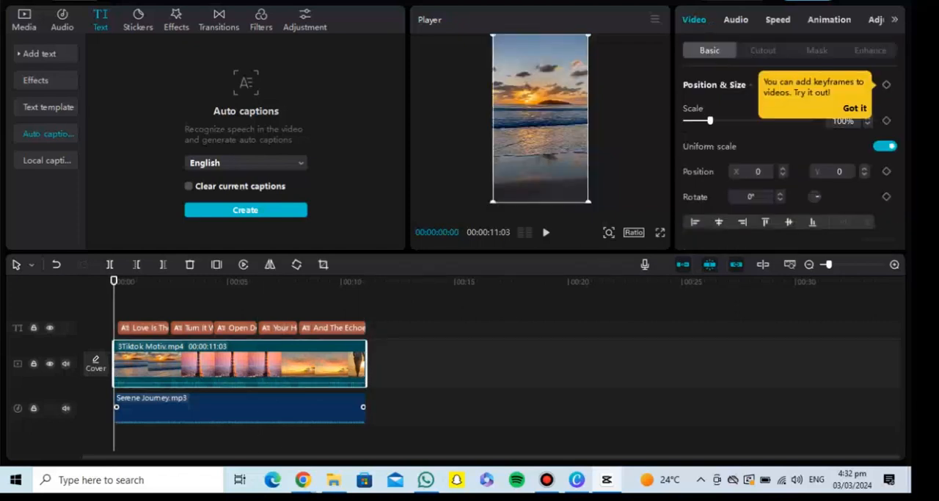
click(876, 20)
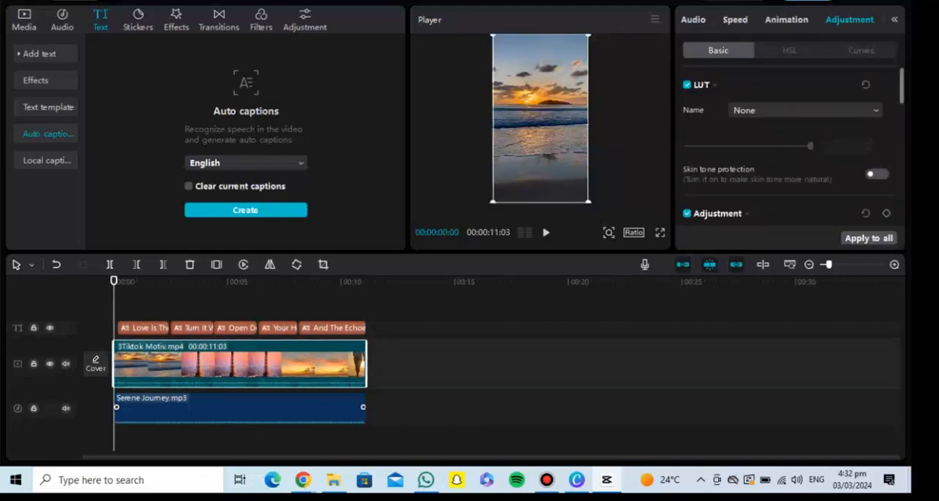
scroll(789, 147, down, 3)
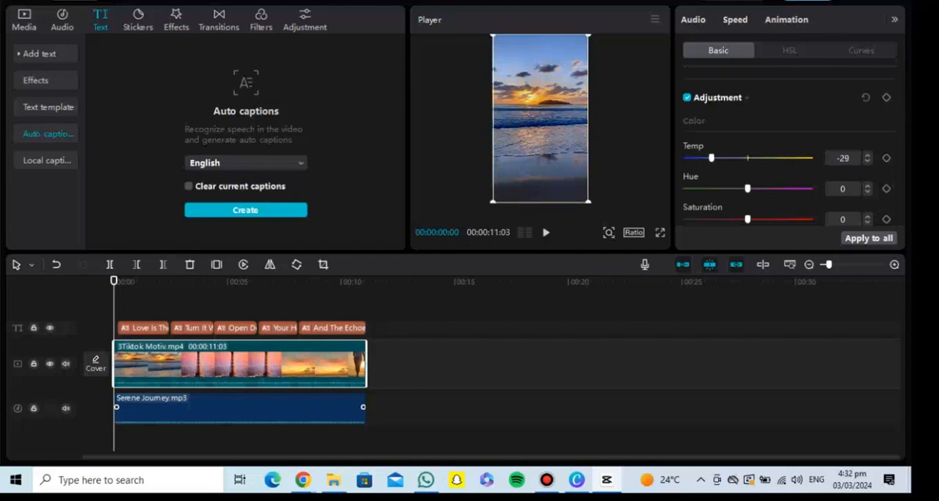
scroll(789, 147, down, 2)
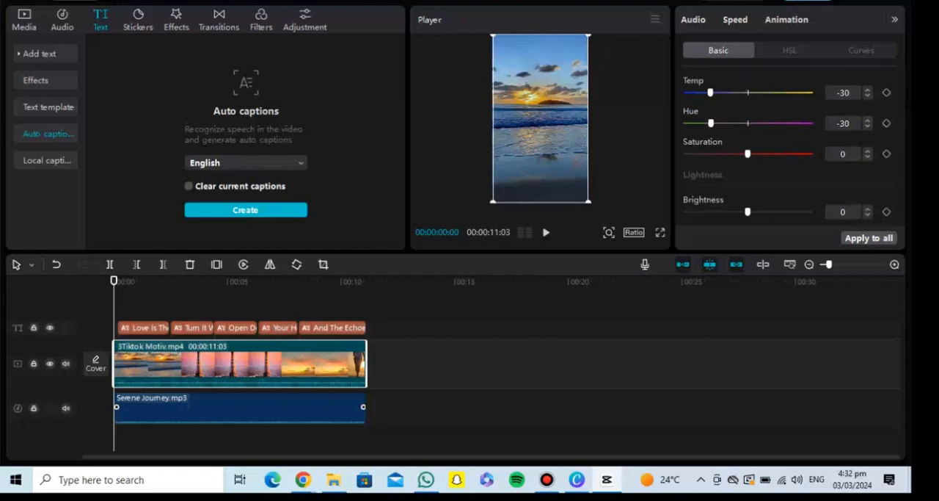
drag(748, 153, 773, 154)
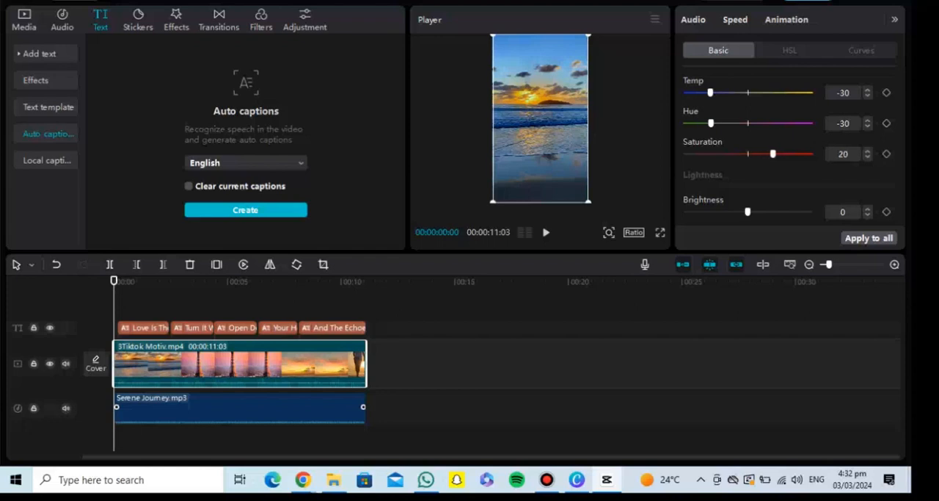
Adjust the video clip's lightness to Contrast 15, Highlight 26, Shadow -7 and Whites -5
scroll(773, 153, down, 1)
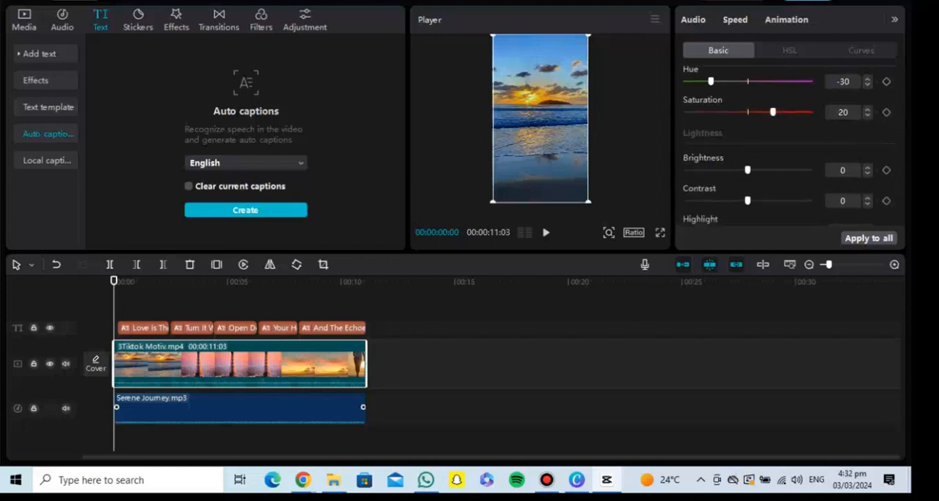
drag(748, 169, 766, 144)
scroll(748, 146, down, 2)
drag(734, 114, 740, 146)
scroll(794, 146, down, 1)
scroll(794, 146, down, 1)
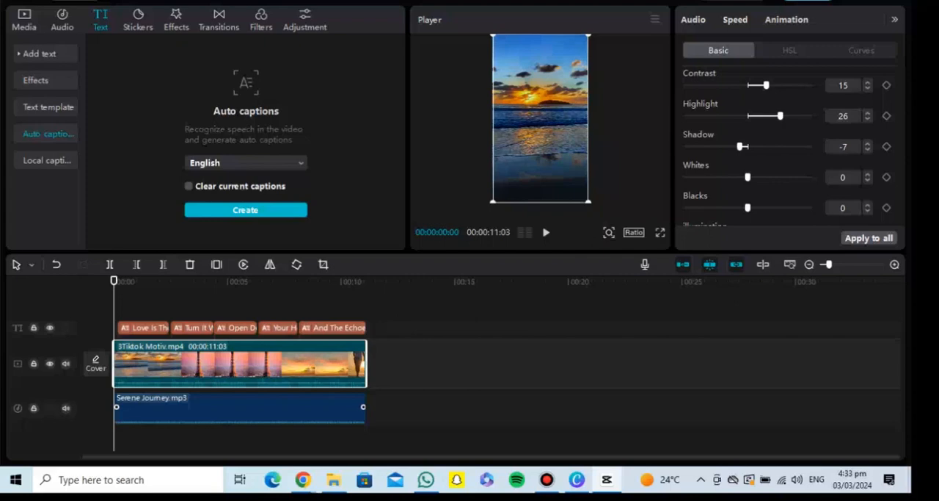
drag(748, 177, 743, 177)
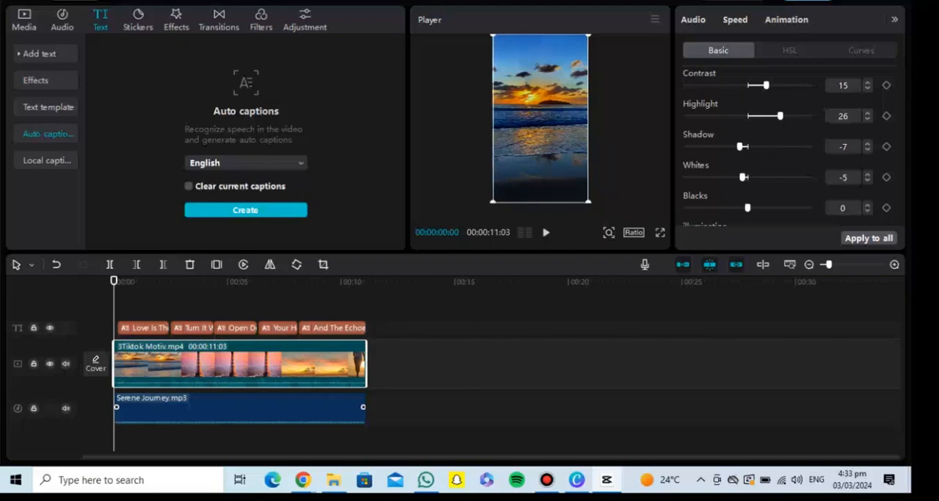
Watch the edited video in full screen through to the end
click(660, 232)
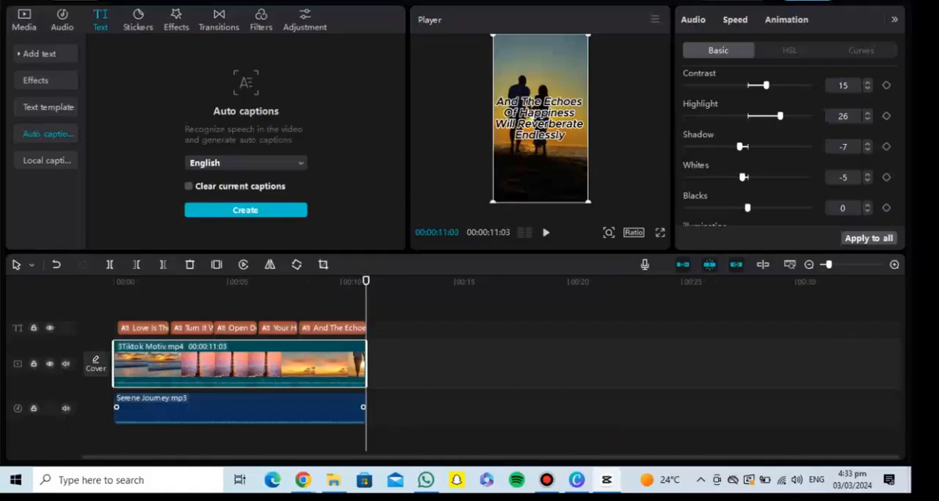
key(Escape)
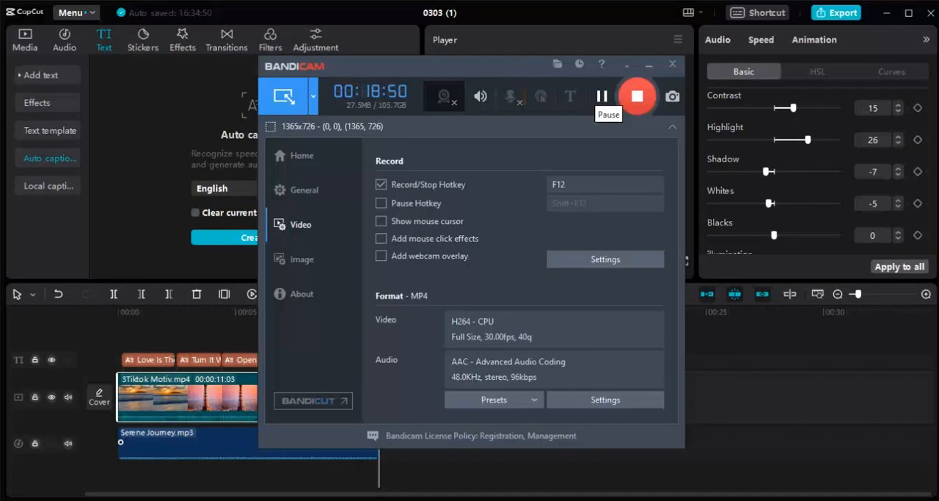
Export the video as 0303 (1) in 720P, H.264 mp4 format at 30fps with the recommended bit rate
click(648, 65)
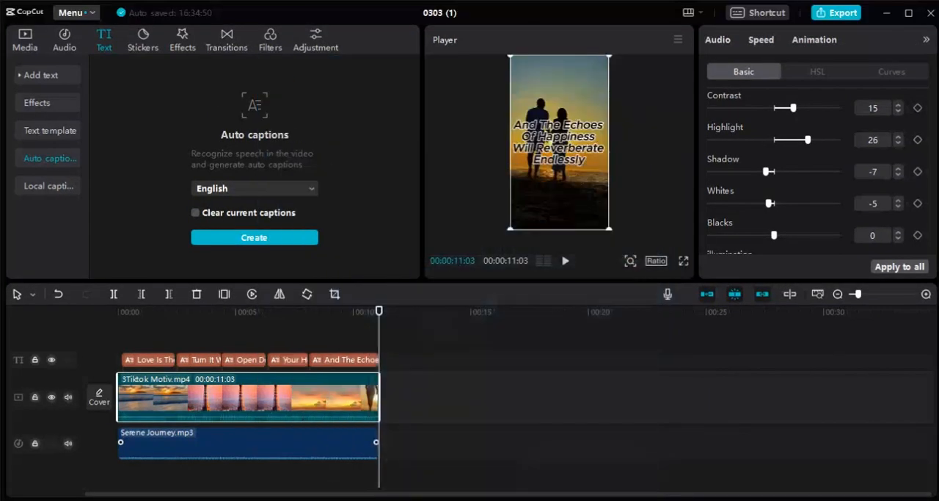
click(837, 13)
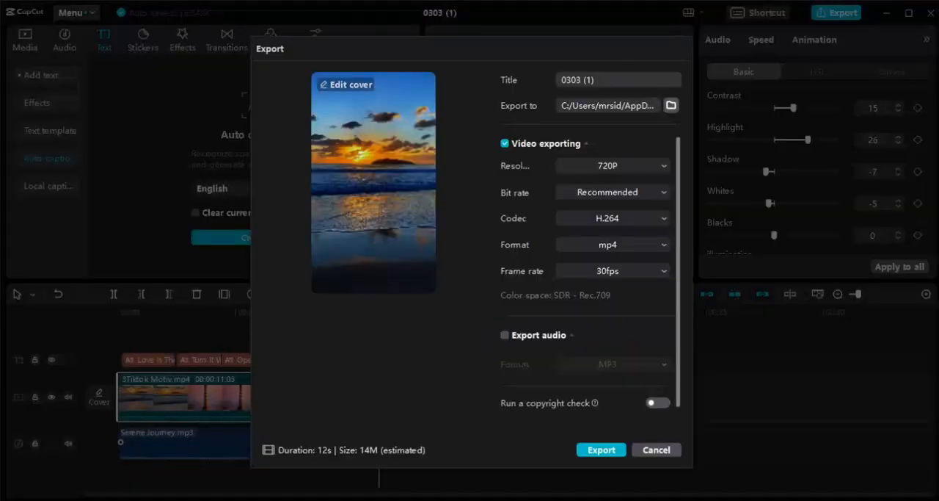
click(602, 449)
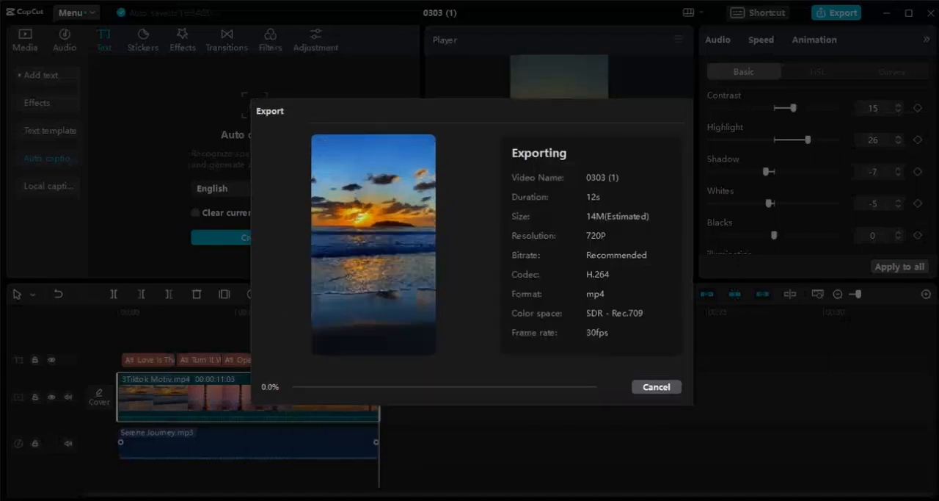